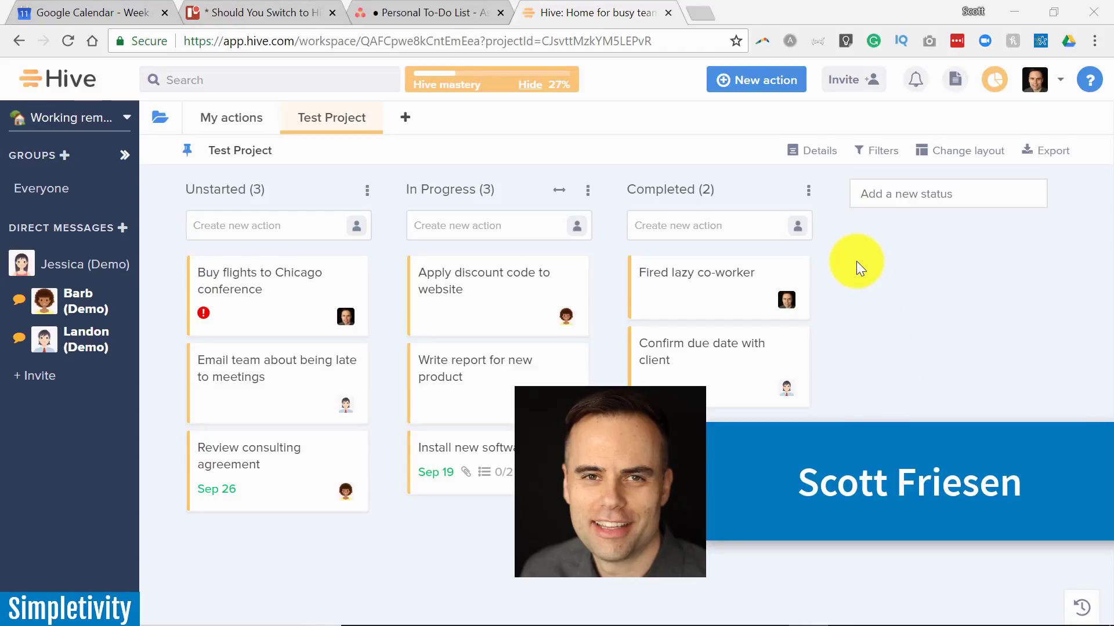
Look over the Plans to run for President task in Asana, then return to Hive.
{"action": "left_click", "coordinate": [413, 12]}
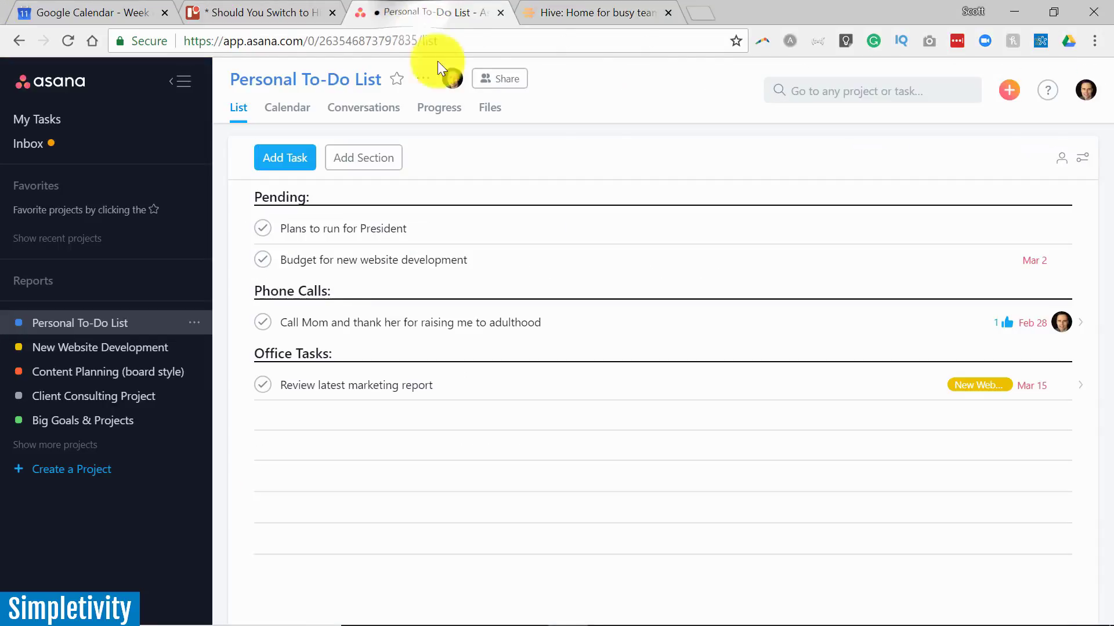
{"action": "left_click", "coordinate": [504, 229]}
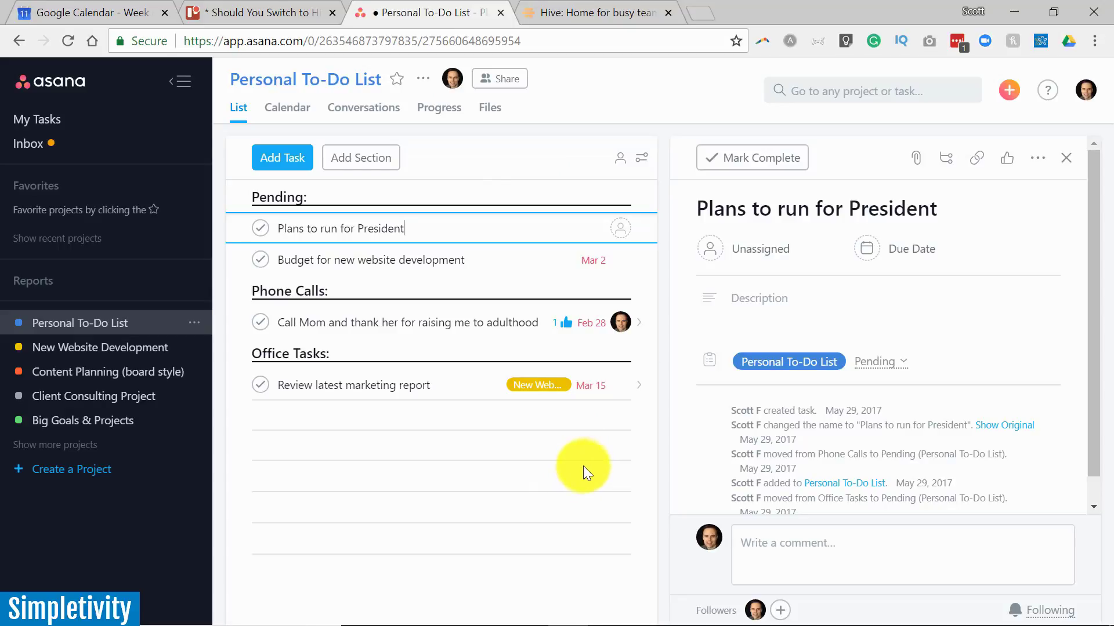
{"action": "left_click", "coordinate": [591, 13]}
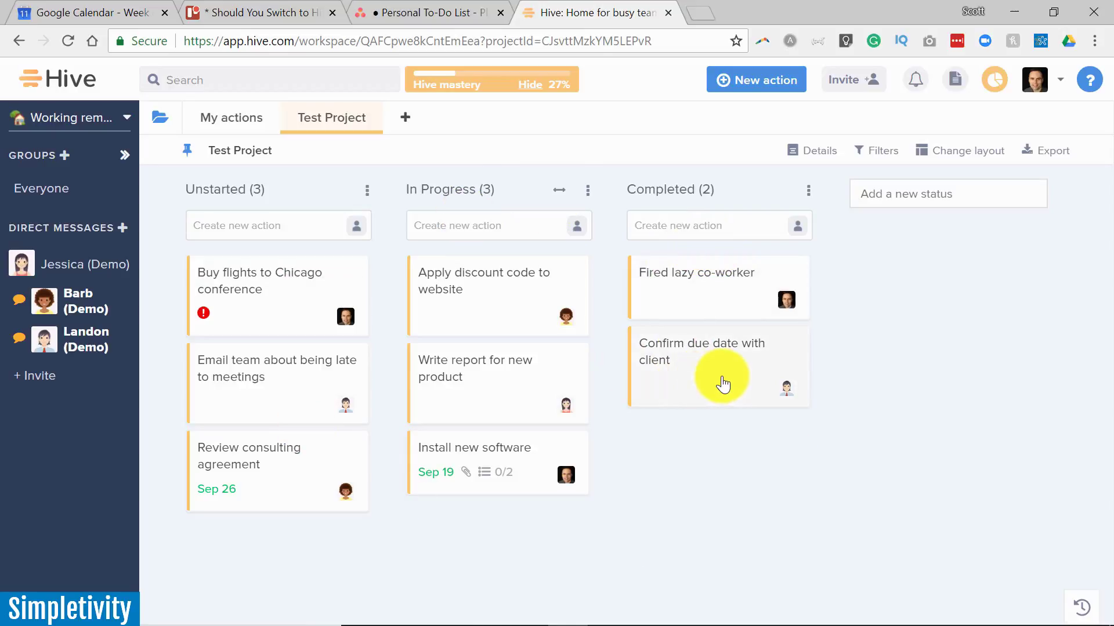
In Asana, start a new project and compare its board and list layouts.
{"action": "left_click", "coordinate": [407, 9]}
{"action": "left_click", "coordinate": [1009, 91]}
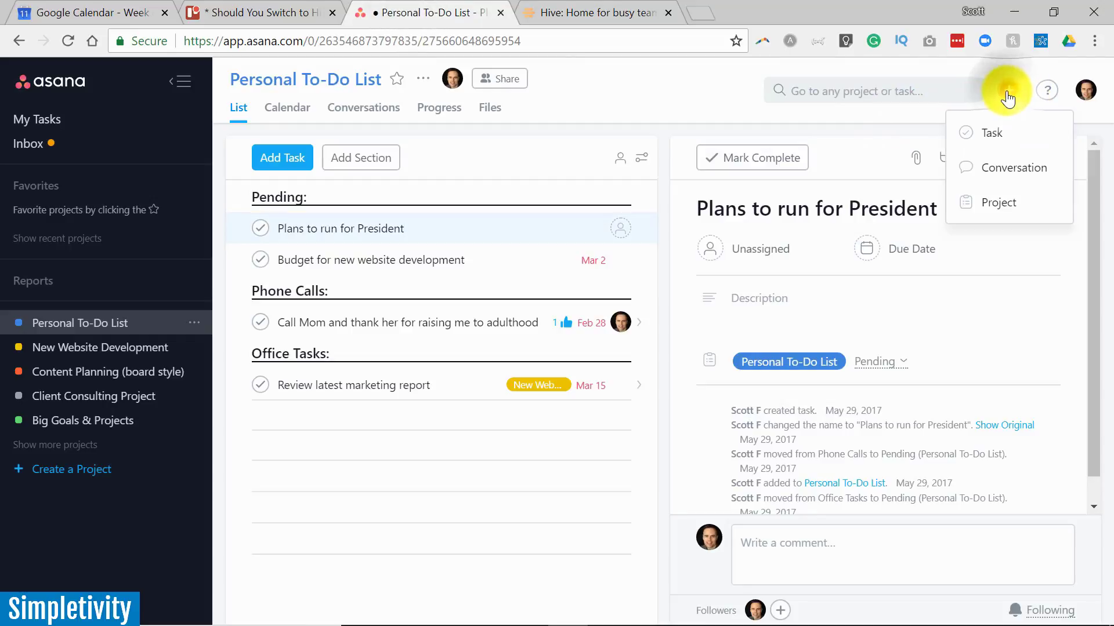
{"action": "left_click", "coordinate": [996, 206]}
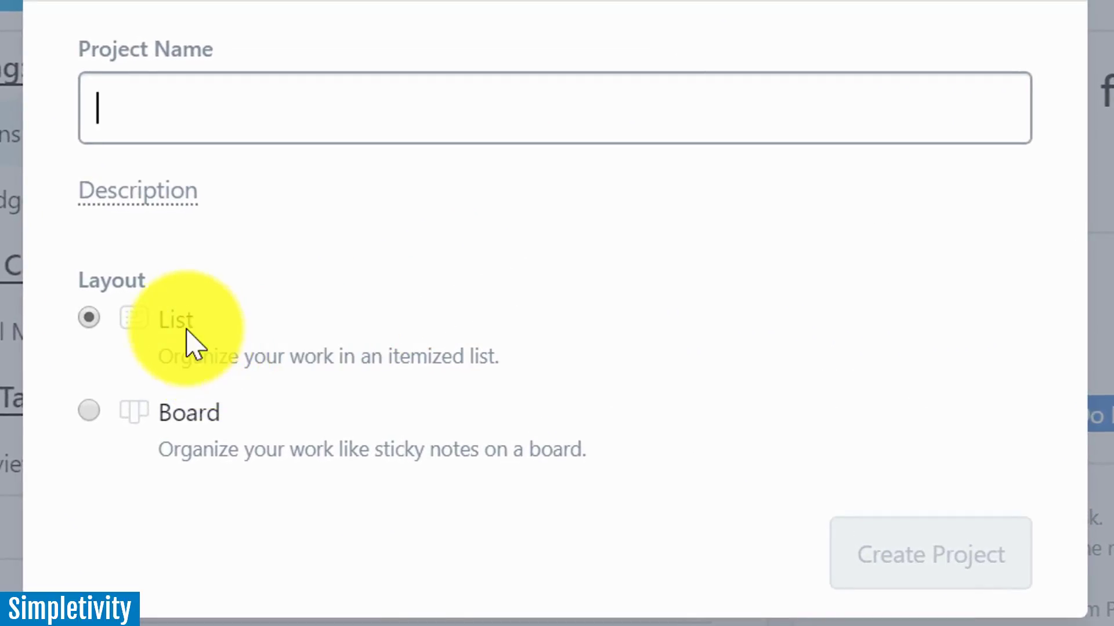
{"action": "left_click", "coordinate": [90, 415]}
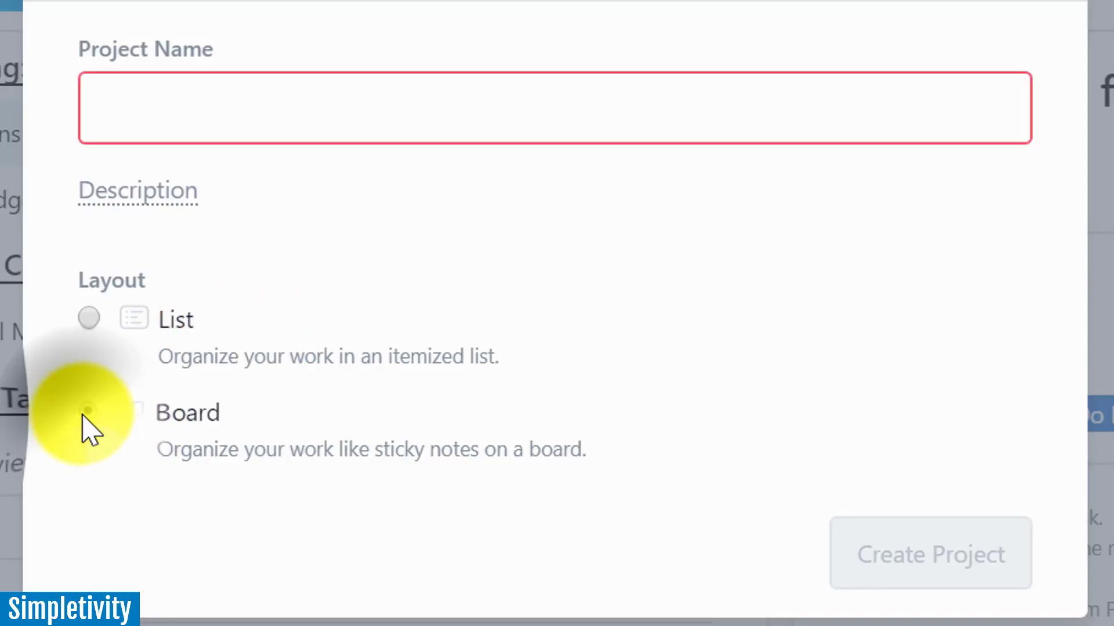
{"action": "left_click", "coordinate": [89, 320]}
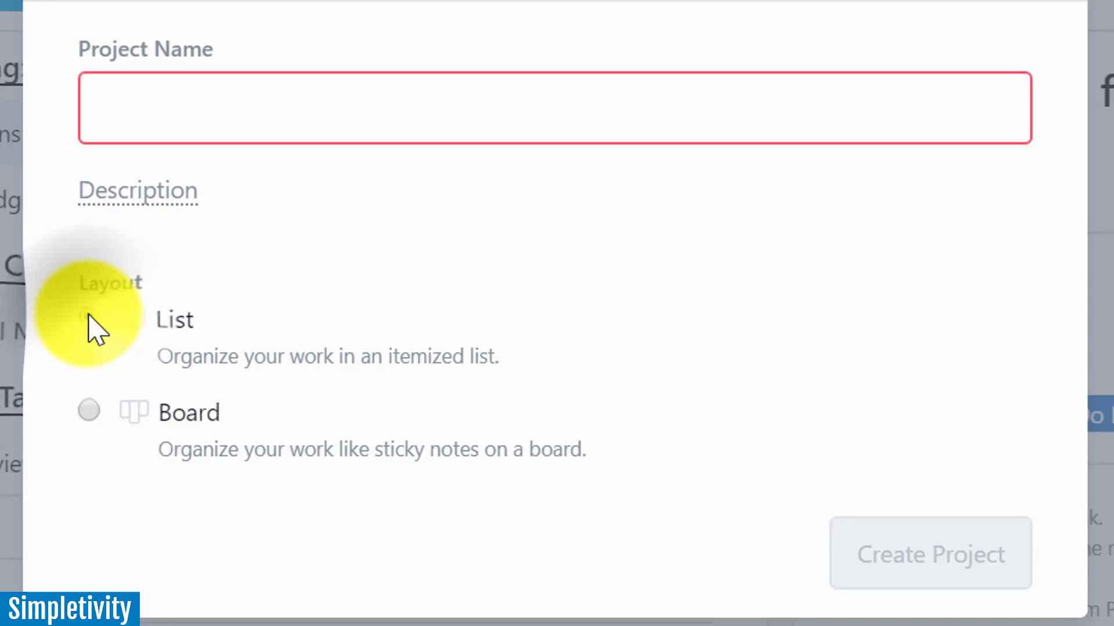
{"action": "left_click", "coordinate": [91, 412]}
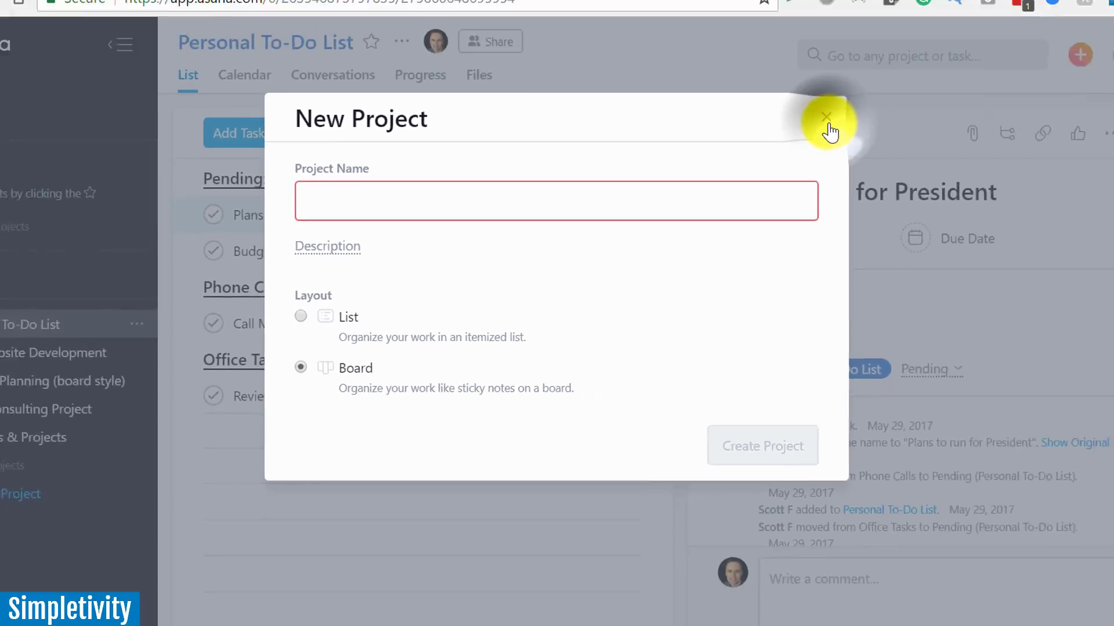
Discard the Asana project form and list Test Project's layout options in Hive.
{"action": "key", "text": "Escape"}
{"action": "left_click", "coordinate": [601, 11]}
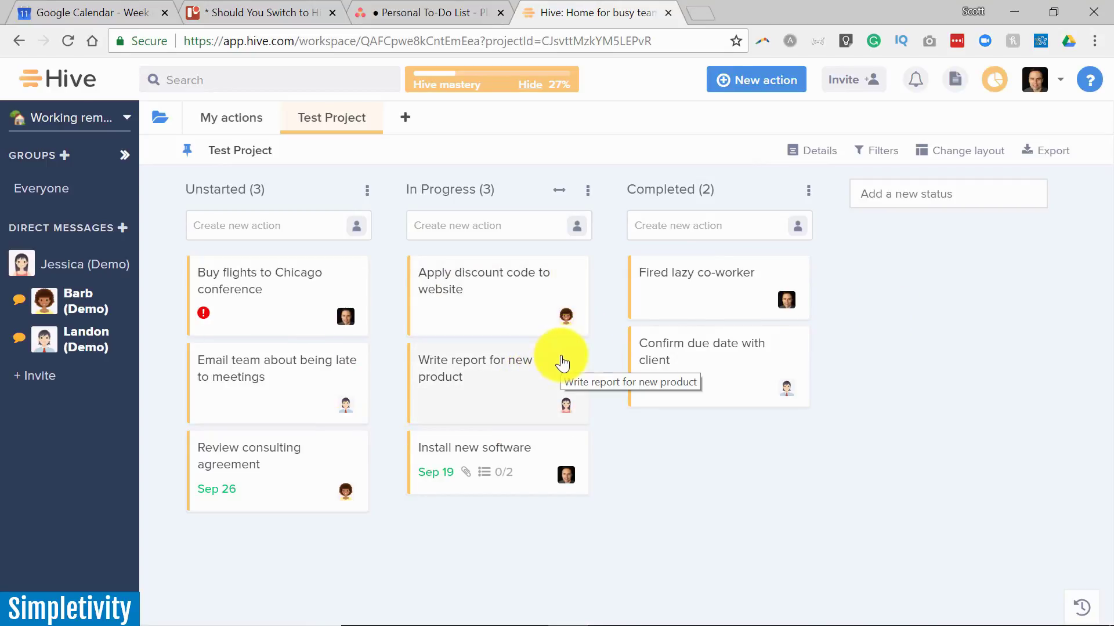
{"action": "left_click", "coordinate": [964, 155]}
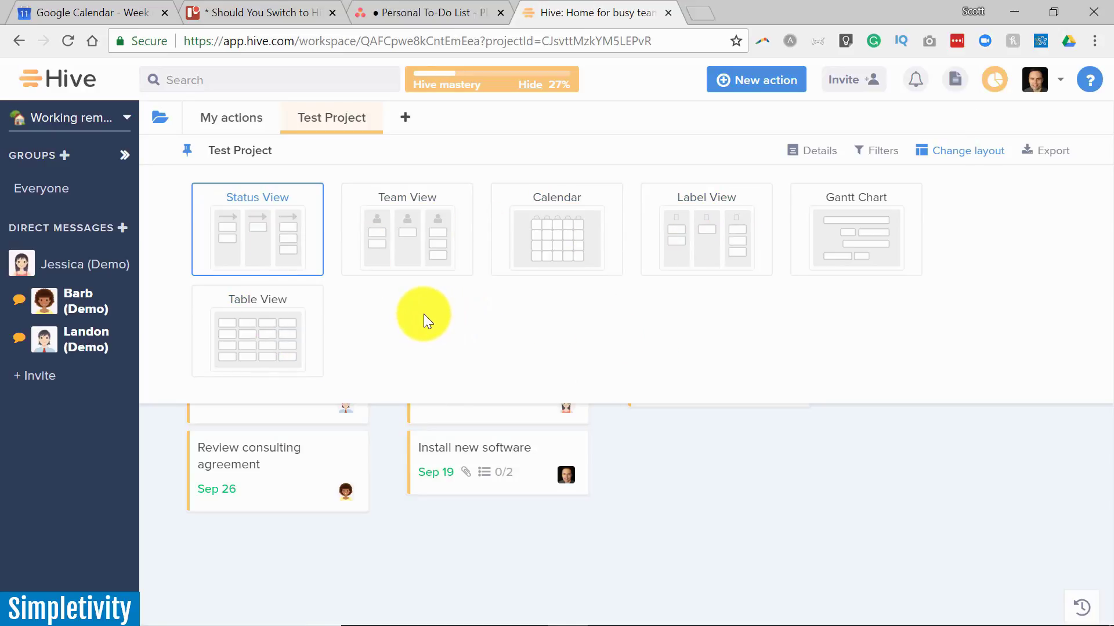
Show Test Project as a Gantt chart, shorten Review consulting agreement and push Install new software two days later.
{"action": "left_click", "coordinate": [848, 236]}
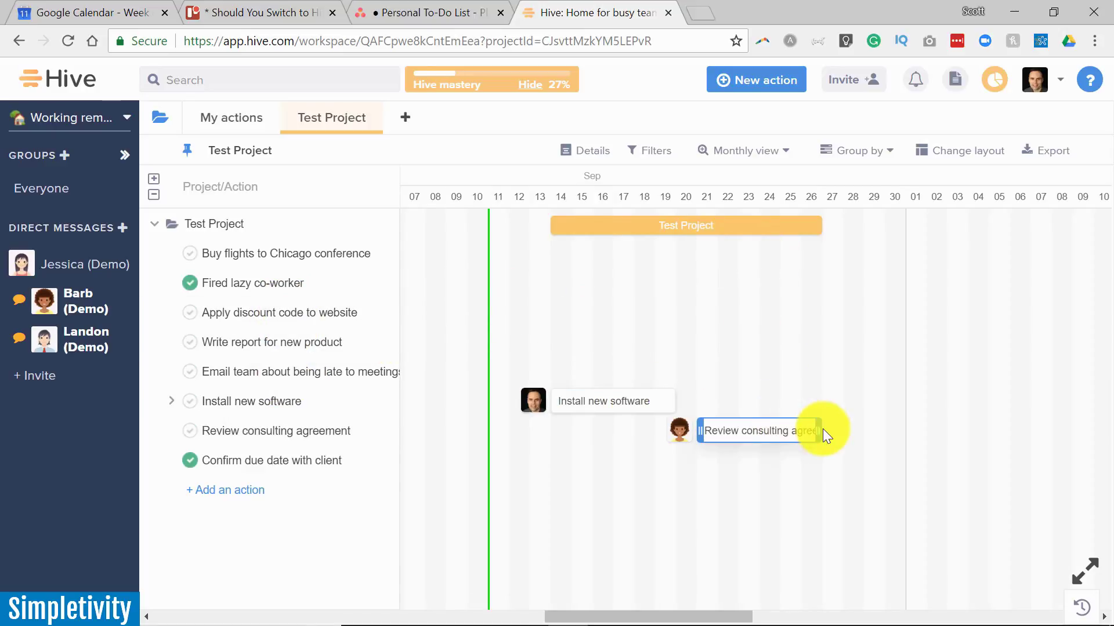
{"action": "left_click_drag", "start_coordinate": [819, 427], "coordinate": [758, 427]}
{"action": "left_click_drag", "start_coordinate": [580, 400], "coordinate": [645, 376]}
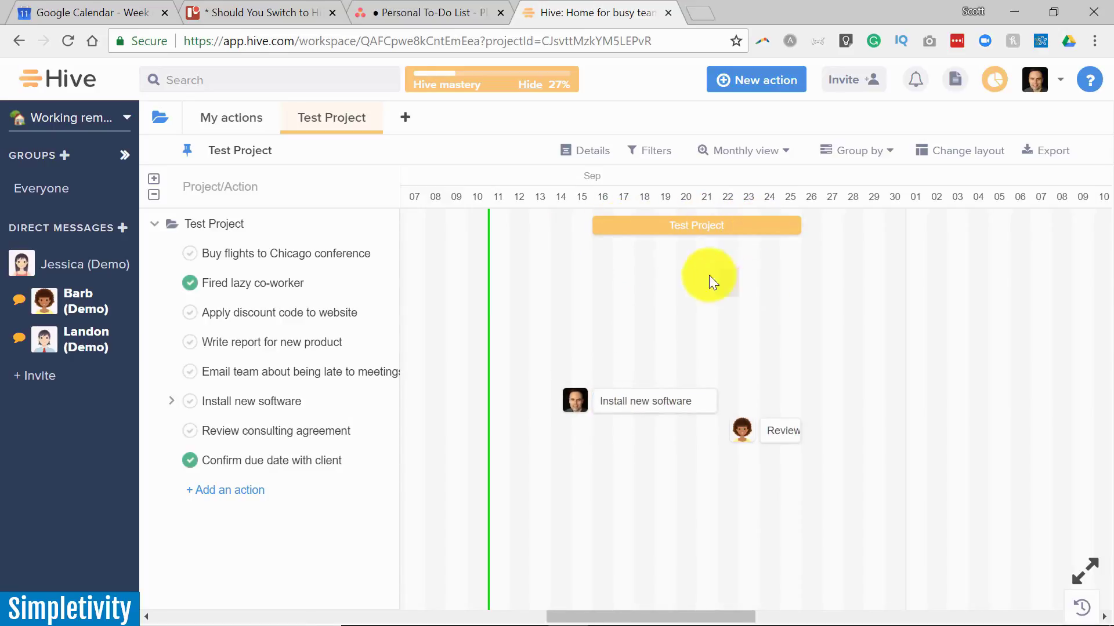
{"action": "left_click", "coordinate": [951, 155]}
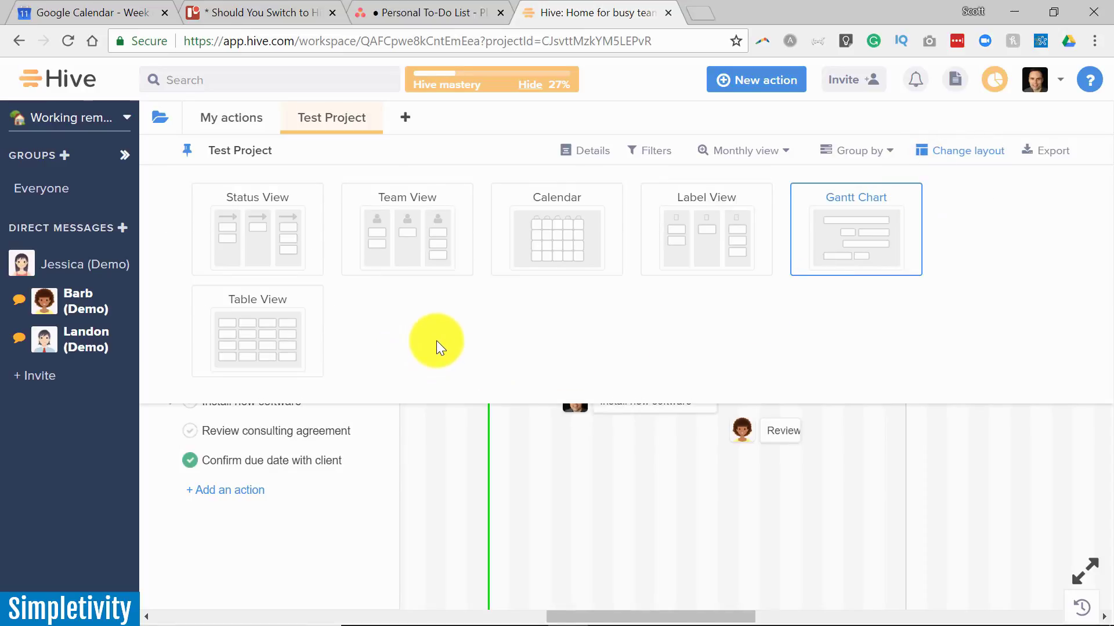
Browse Test Project in Team View, then switch it back to Status View.
{"action": "left_click", "coordinate": [406, 239]}
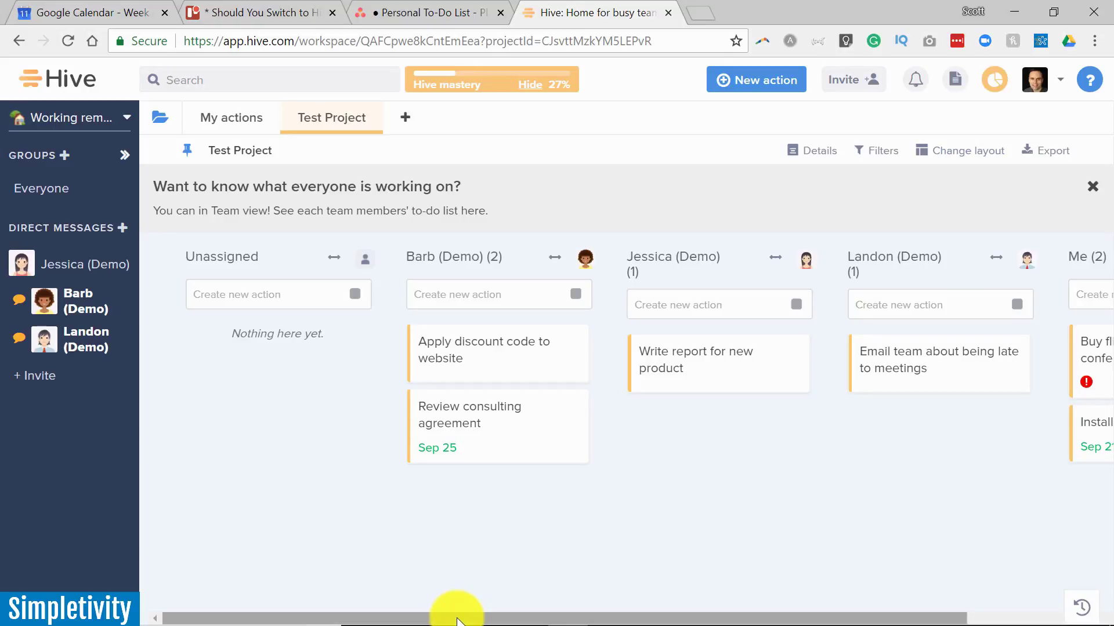
{"action": "left_click_drag", "start_coordinate": [457, 617], "coordinate": [663, 615]}
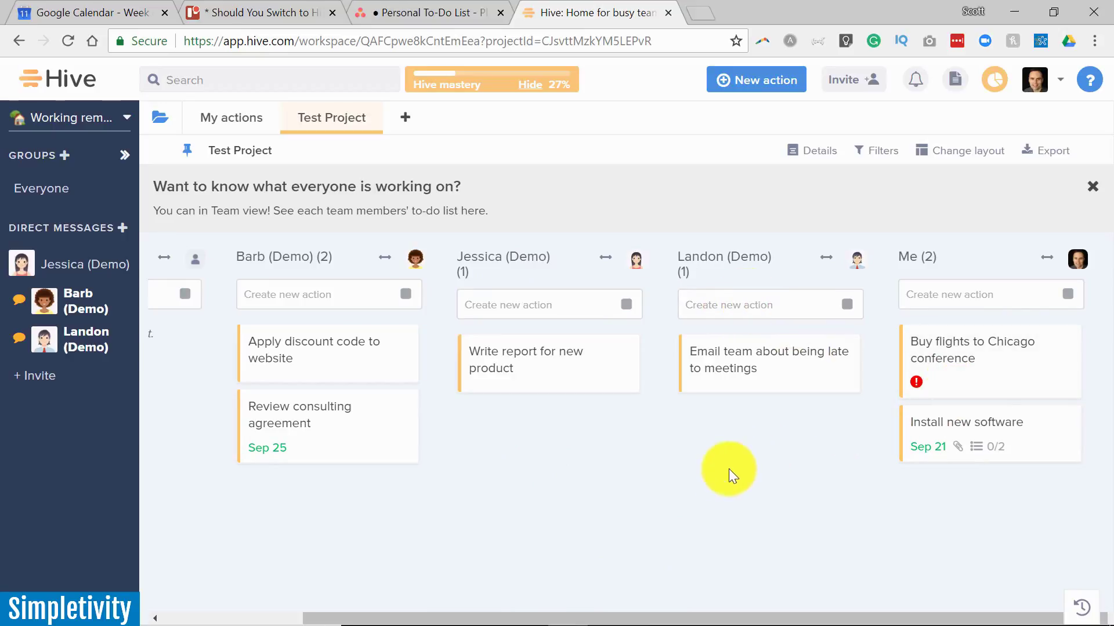
{"action": "left_click", "coordinate": [955, 155]}
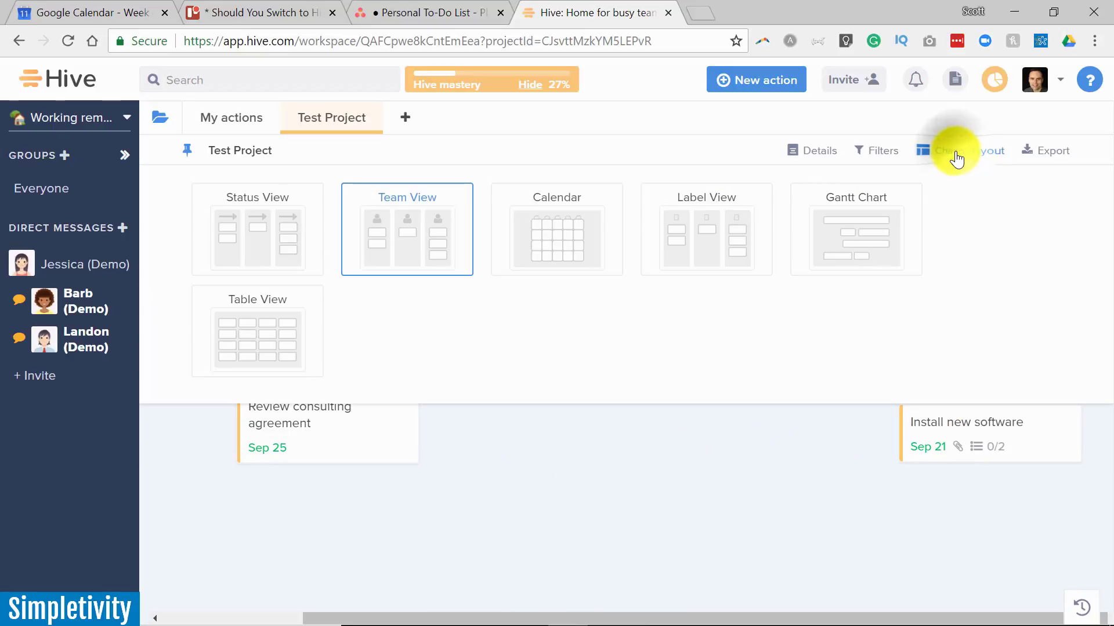
{"action": "left_click", "coordinate": [240, 229]}
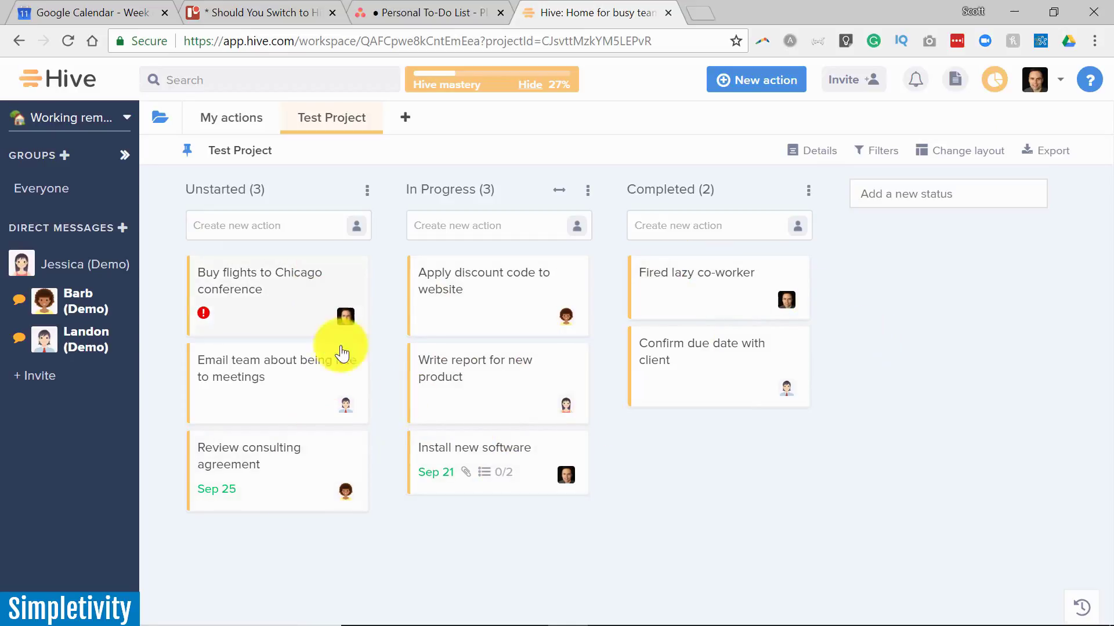
{"action": "left_click", "coordinate": [964, 160]}
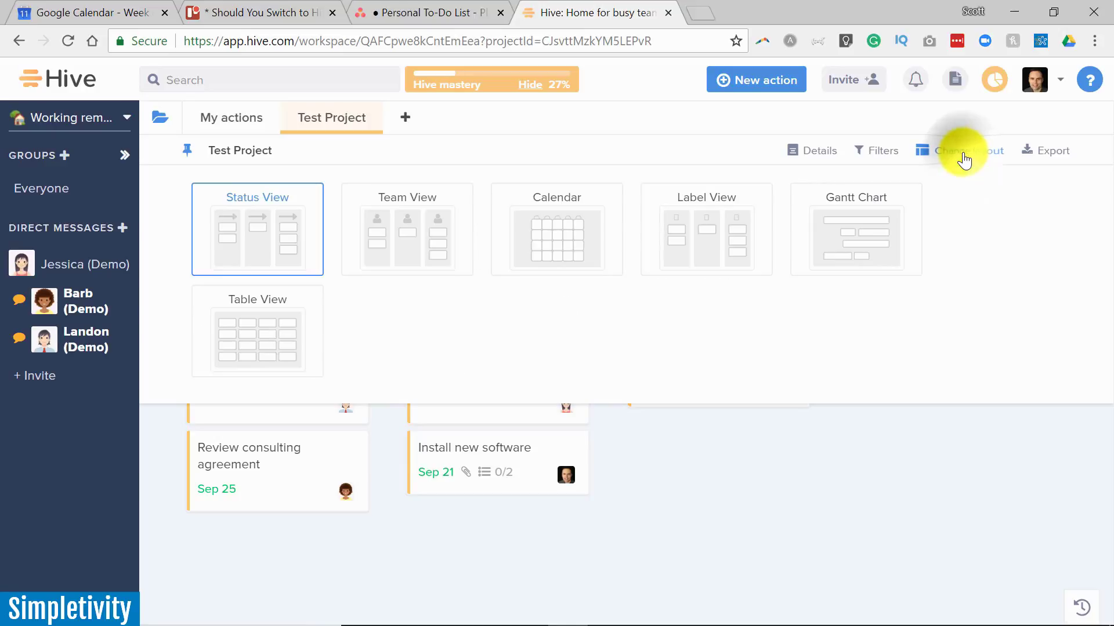
{"action": "left_click", "coordinate": [399, 260]}
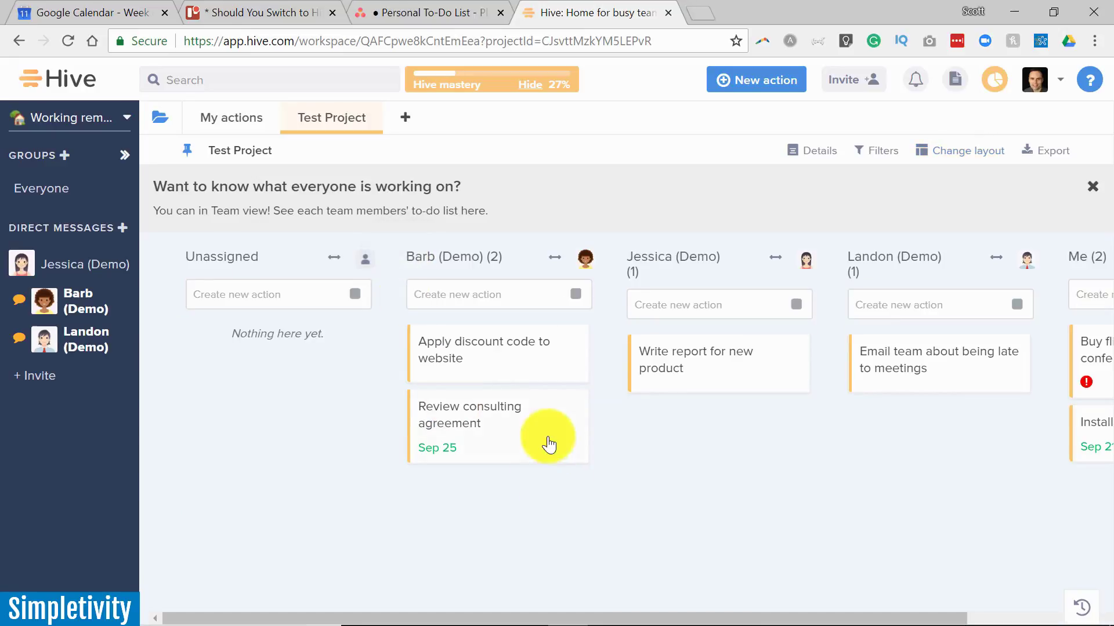
{"action": "left_click_drag", "start_coordinate": [499, 618], "coordinate": [680, 619]}
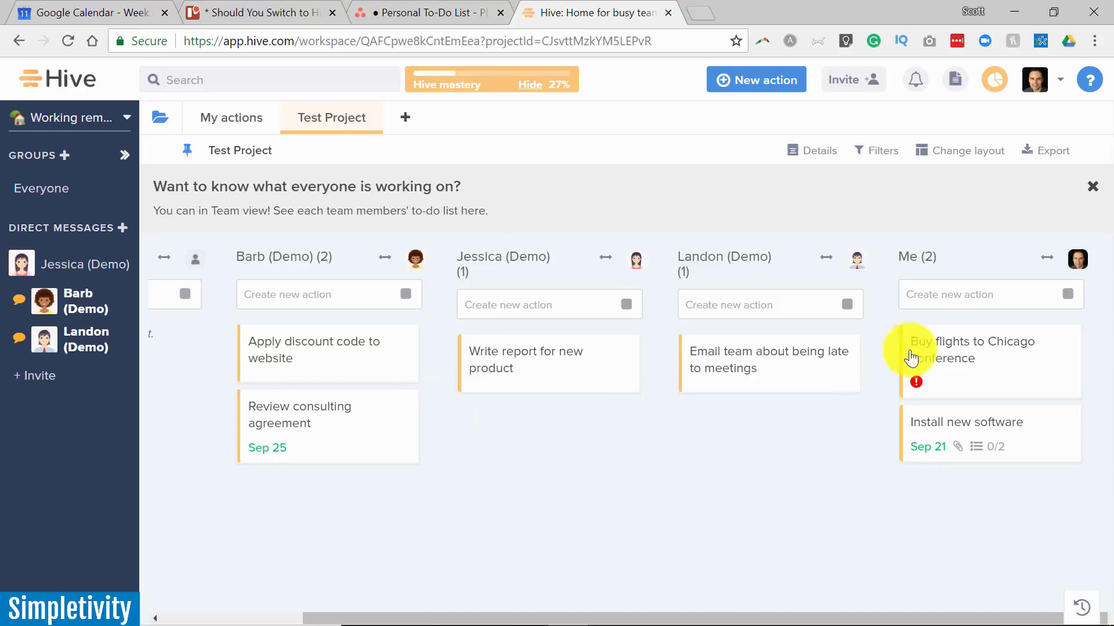
{"action": "left_click", "coordinate": [1093, 186]}
{"action": "left_click", "coordinate": [960, 150]}
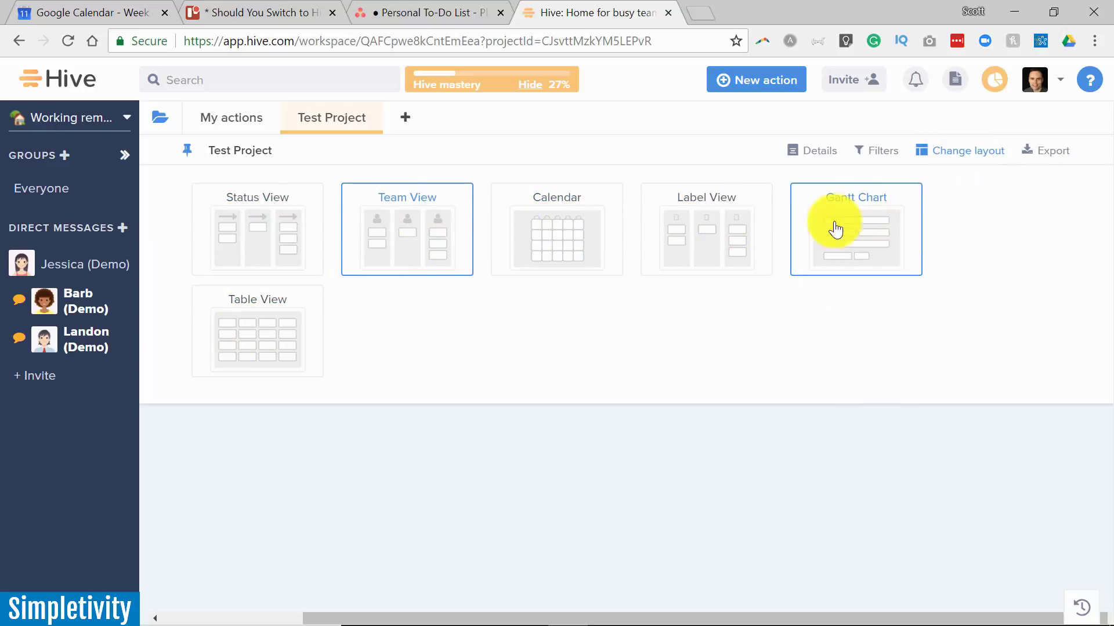
{"action": "left_click", "coordinate": [244, 241]}
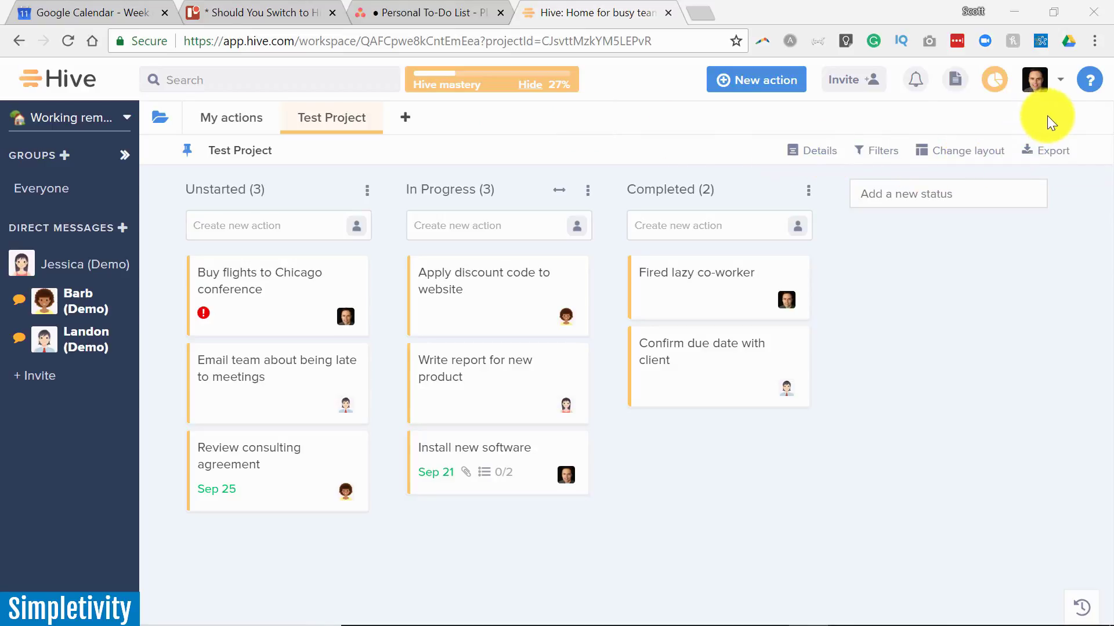
Go to the Manage forms page through the account menu's Forms entry.
{"action": "left_click", "coordinate": [1060, 87]}
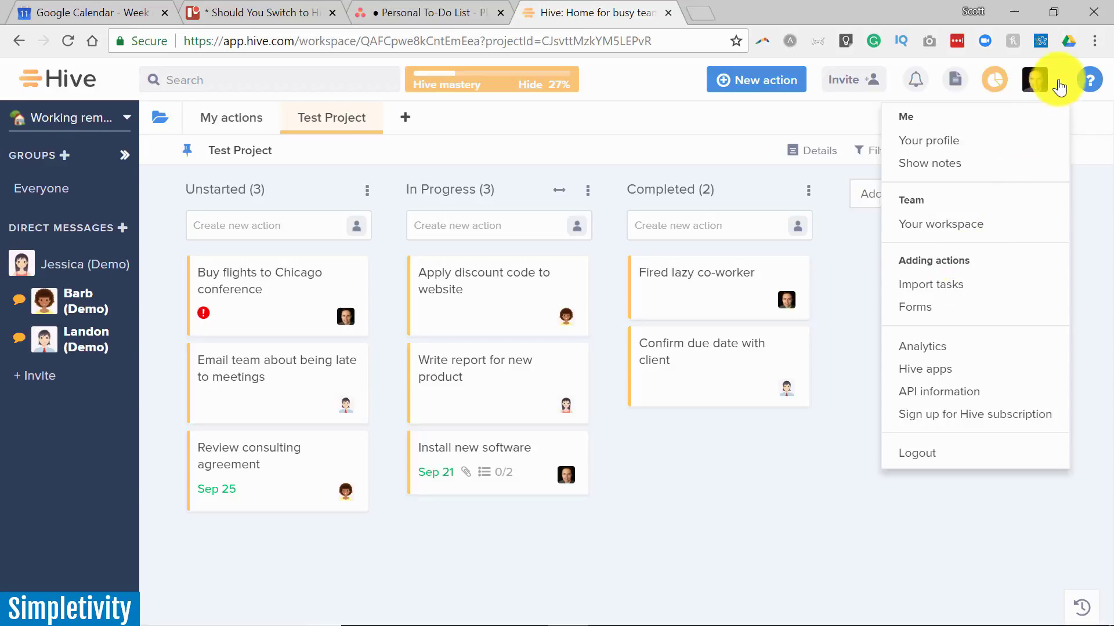
{"action": "left_click", "coordinate": [927, 315]}
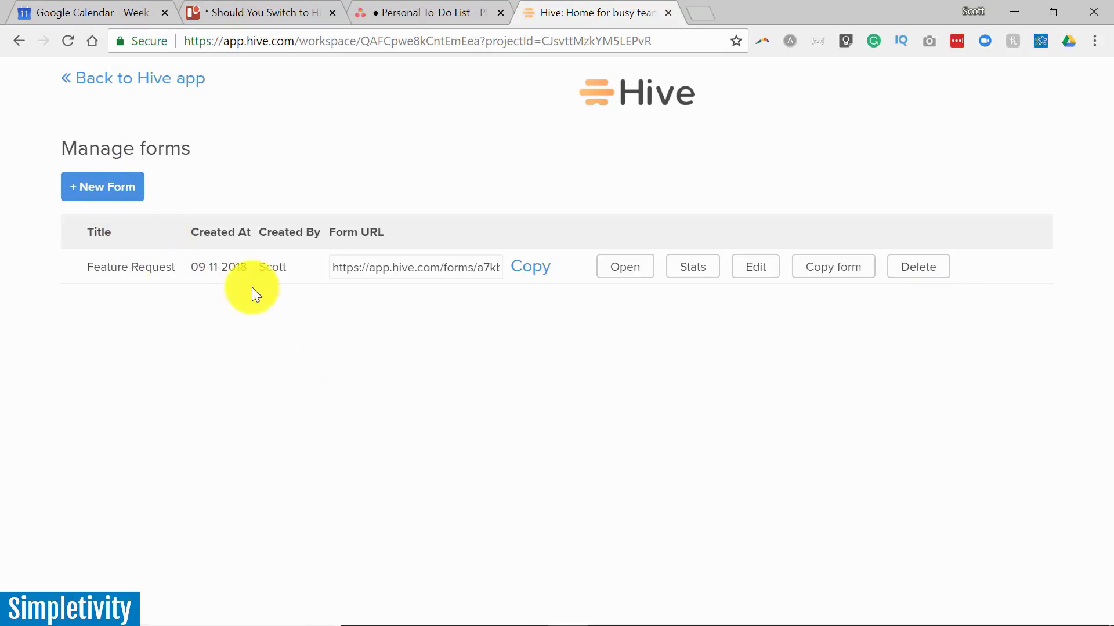
Review the Feature Request form's fields and Test Project submission settings, then save it.
{"action": "left_click", "coordinate": [757, 268]}
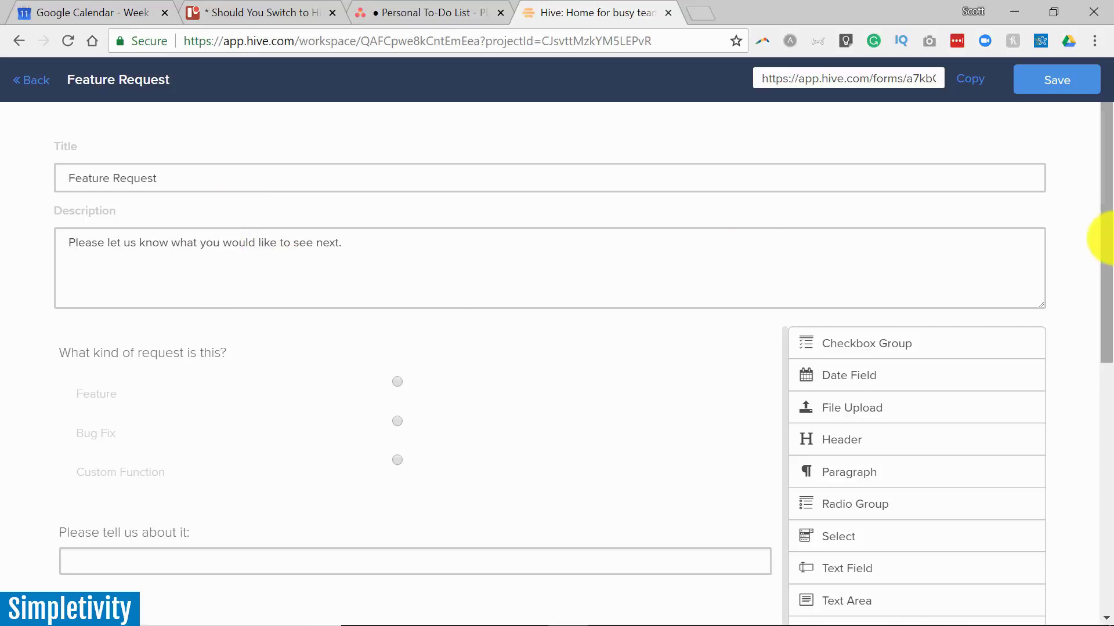
{"action": "left_click_drag", "start_coordinate": [1101, 236], "coordinate": [1100, 348]}
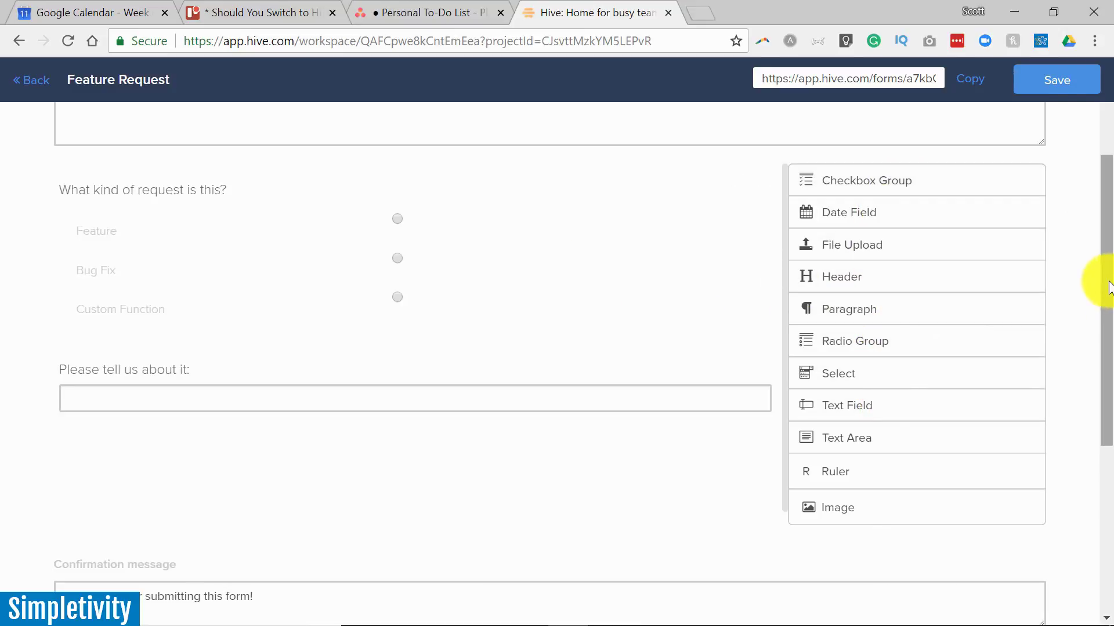
{"action": "left_click_drag", "start_coordinate": [1109, 287], "coordinate": [1105, 505]}
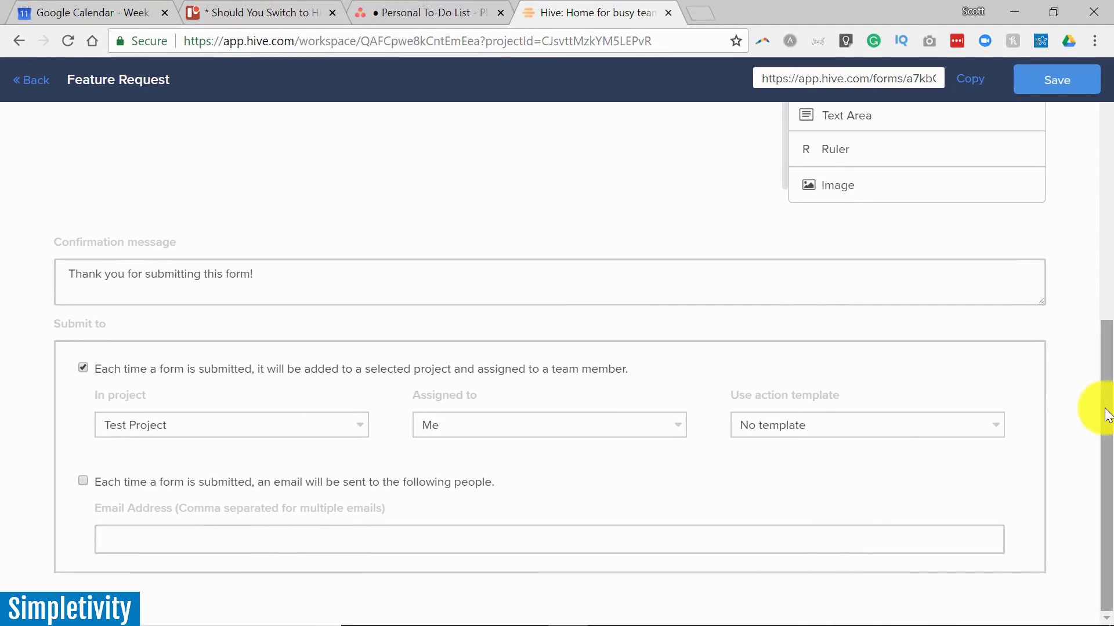
{"action": "scroll", "coordinate": [1106, 413], "scroll_direction": "up", "scroll_amount": 5}
{"action": "left_click", "coordinate": [1064, 76]}
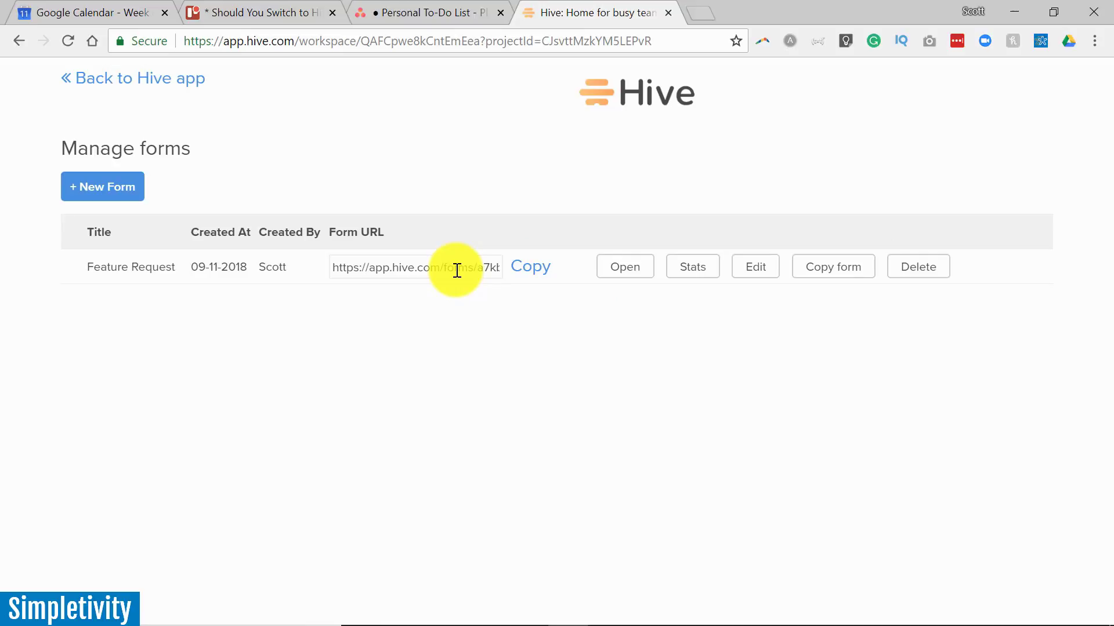
Use the form's public URL to submit a Bug Fix request: "I don't like the way it looks.".
{"action": "left_click", "coordinate": [529, 268]}
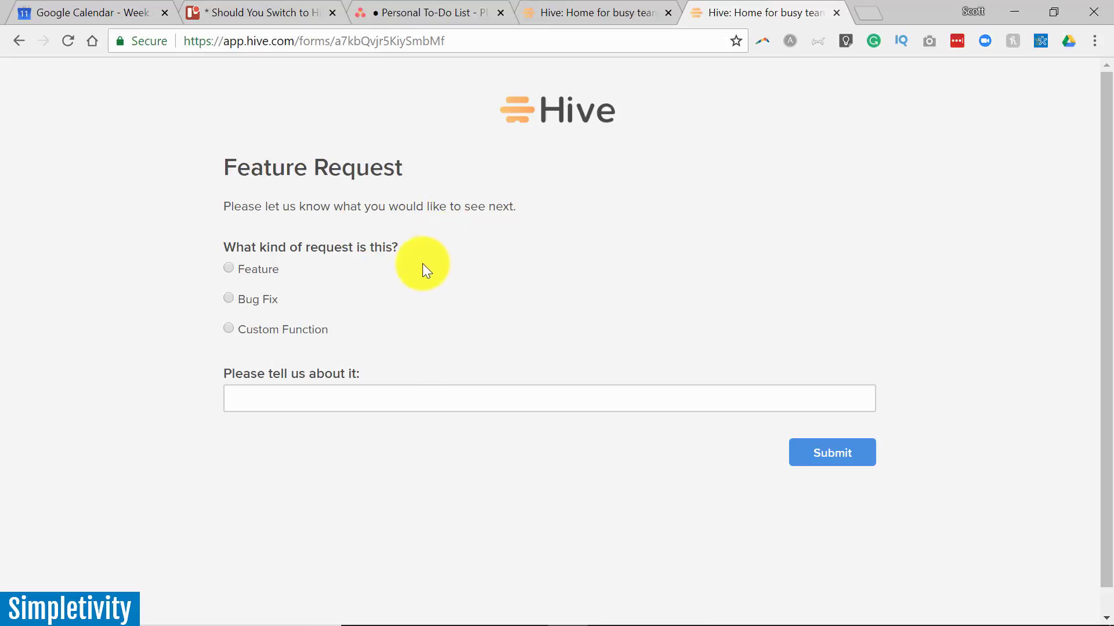
{"action": "left_click", "coordinate": [230, 300]}
{"action": "left_click", "coordinate": [369, 399]}
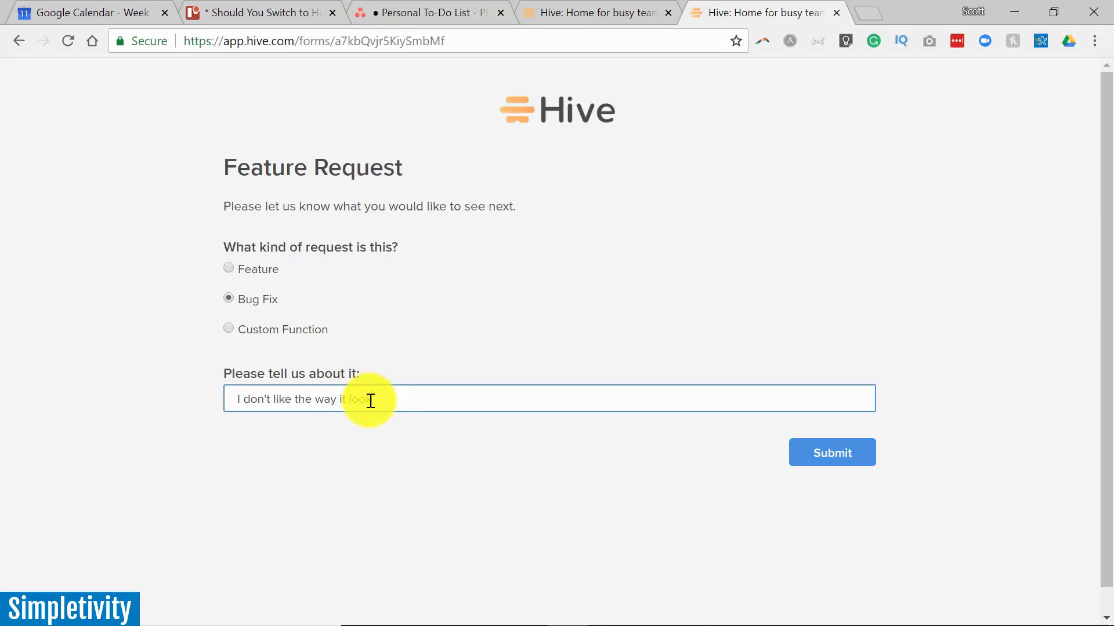
{"action": "left_click", "coordinate": [838, 455]}
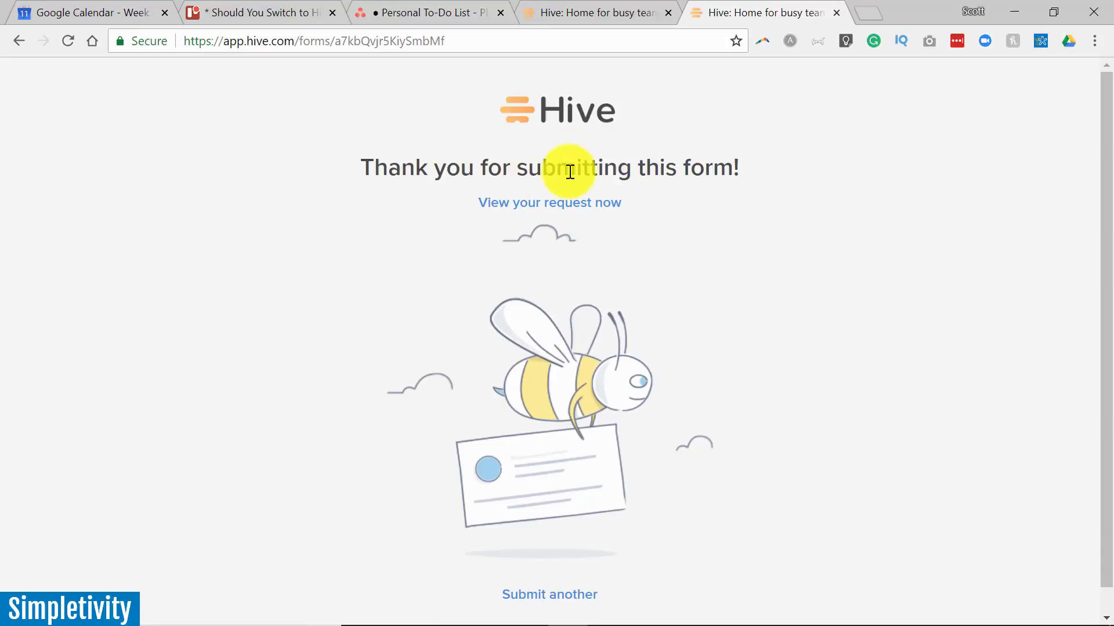
Return to Test Project and inspect the new Sep 18 Feature Request action's Bug Fix details.
{"action": "left_click", "coordinate": [601, 11]}
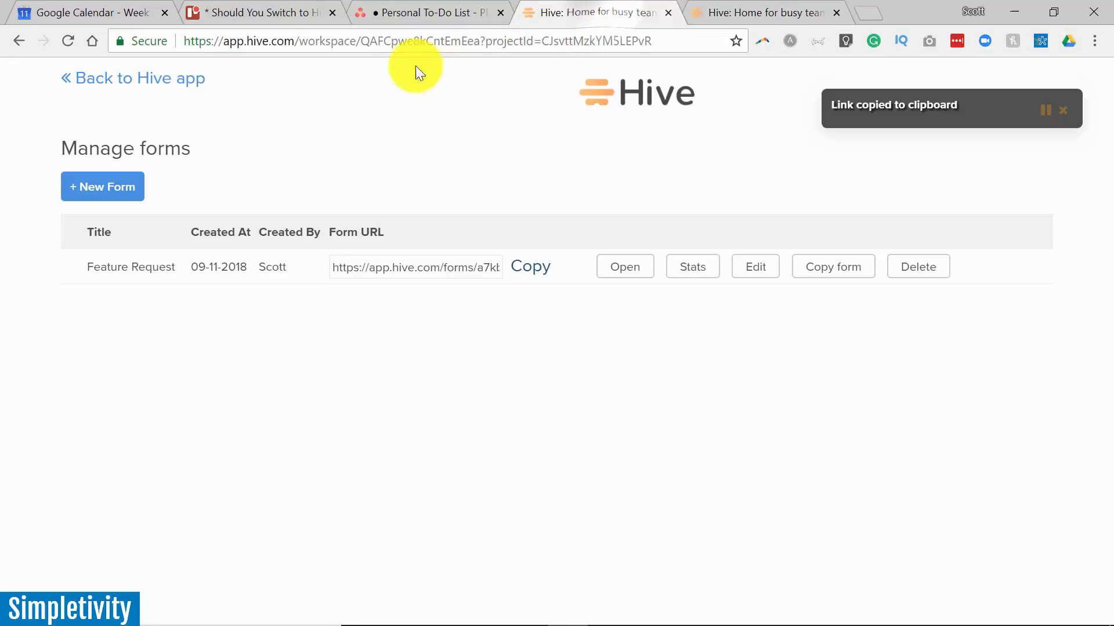
{"action": "left_click", "coordinate": [135, 84]}
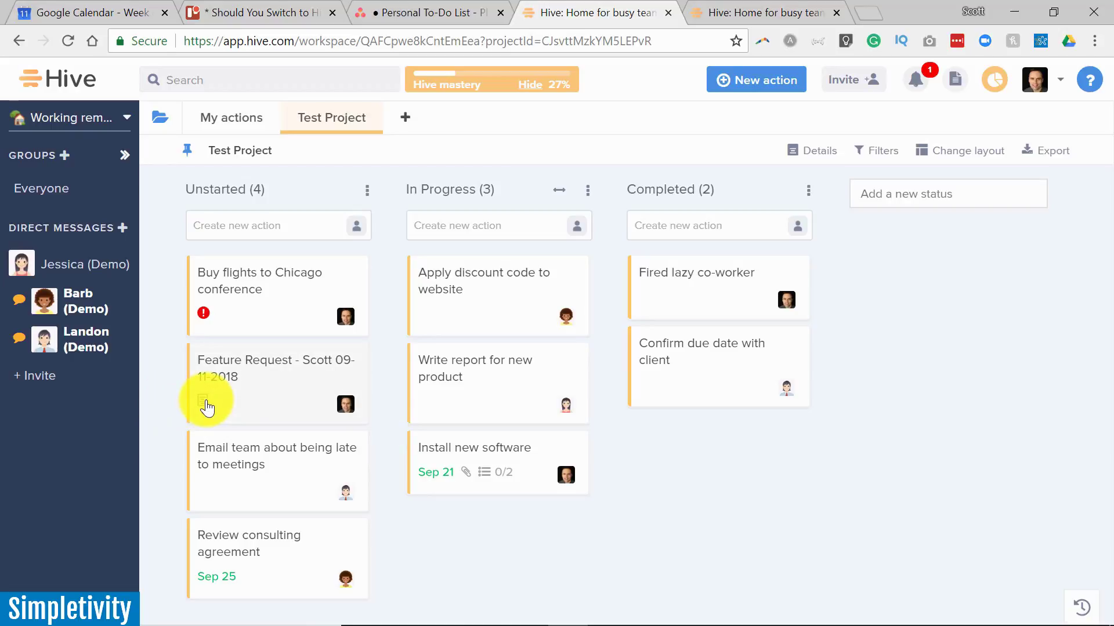
{"action": "left_click", "coordinate": [255, 392]}
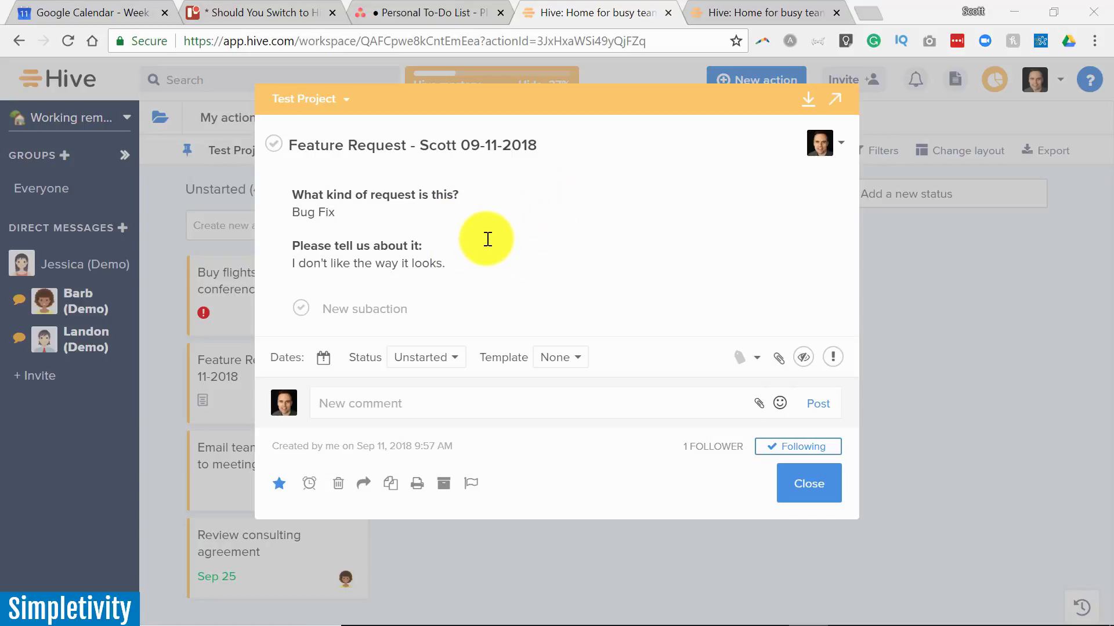
{"action": "left_click", "coordinate": [826, 475]}
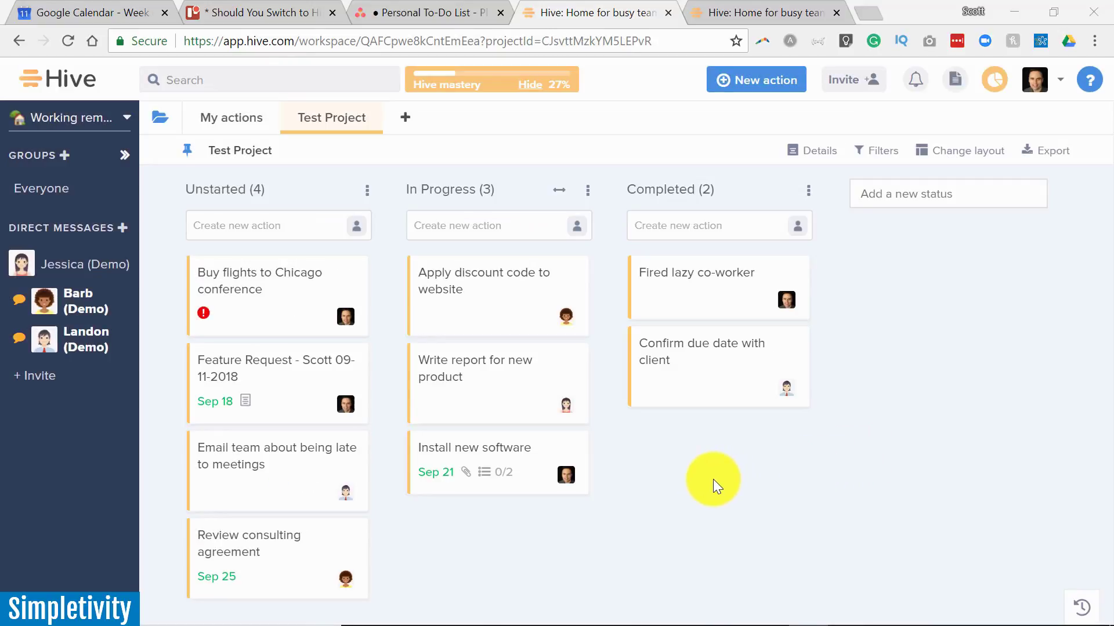
Open Write report for new product, keep its status In Progress, and show its Dates calendar.
{"action": "left_click", "coordinate": [498, 383]}
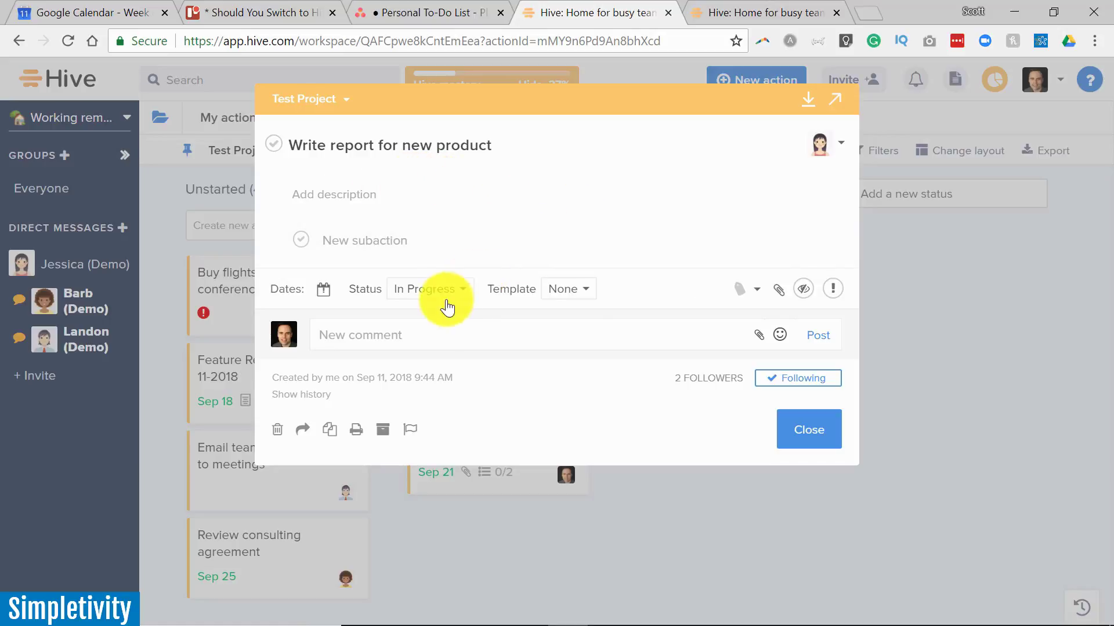
{"action": "left_click", "coordinate": [463, 293]}
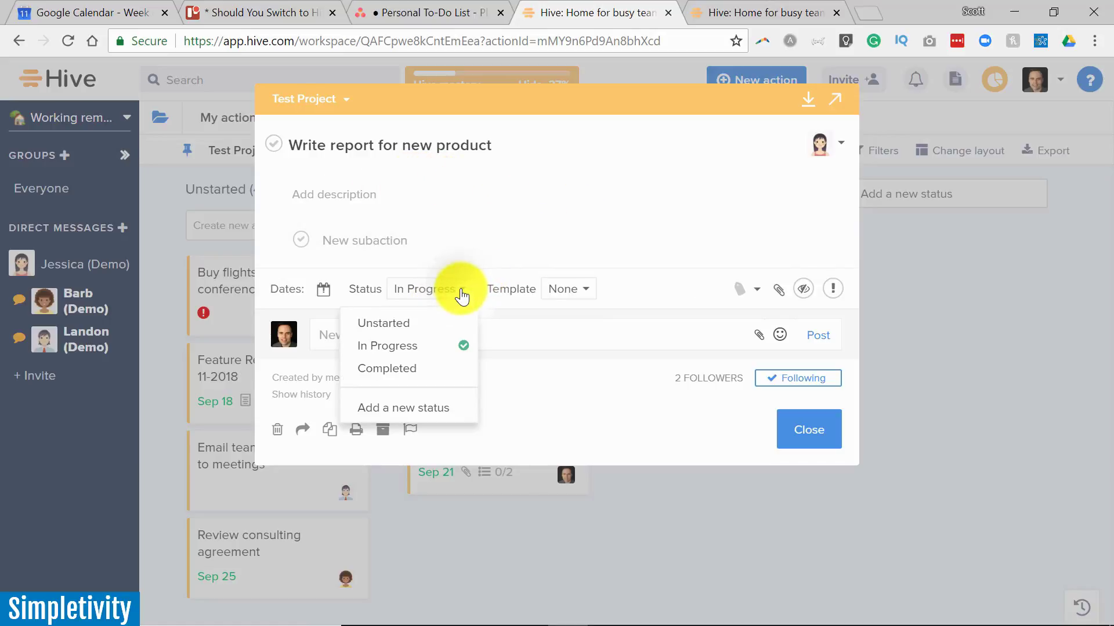
{"action": "left_click", "coordinate": [462, 292]}
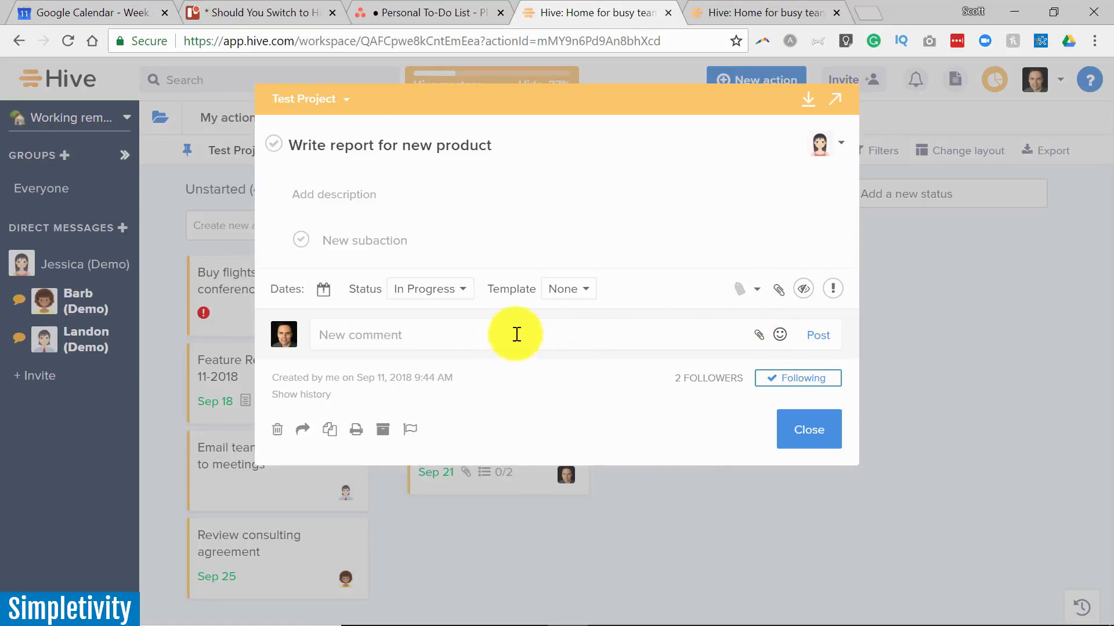
{"action": "left_click", "coordinate": [323, 293]}
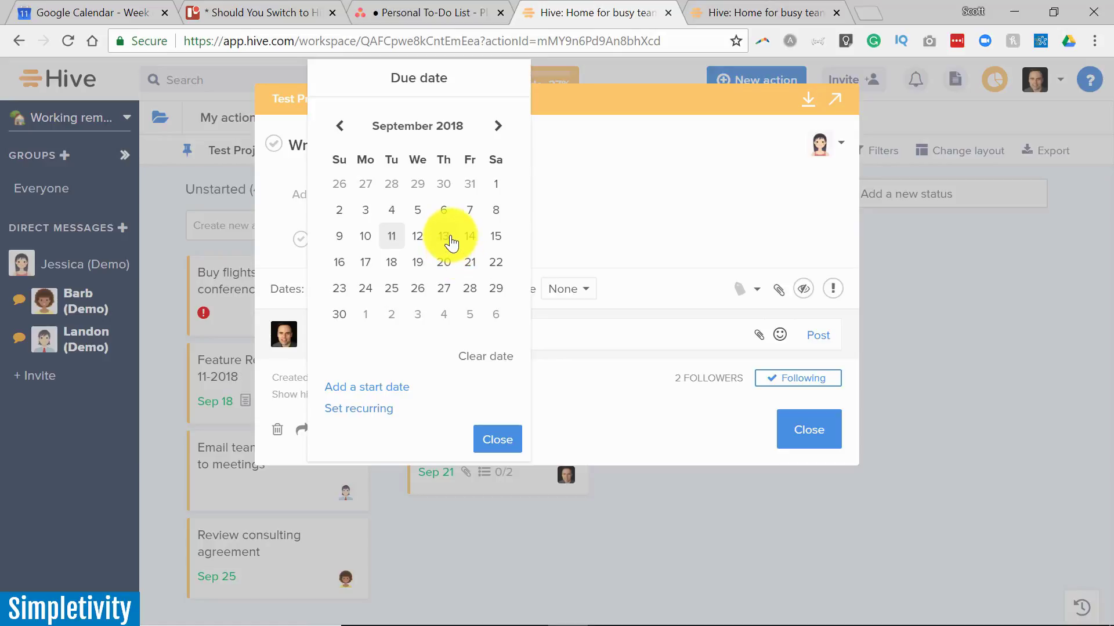
In Asana, open the Plans to run for President due-date picker and try a few days.
{"action": "left_click", "coordinate": [418, 11]}
{"action": "left_click", "coordinate": [875, 248]}
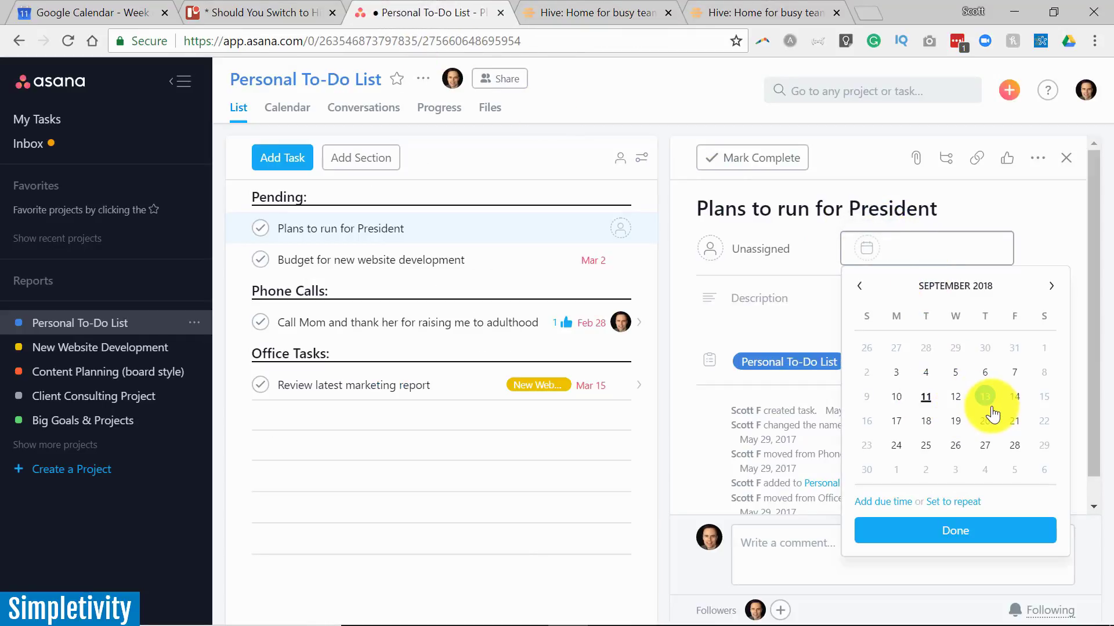
{"action": "left_click", "coordinate": [955, 372]}
{"action": "left_click", "coordinate": [926, 421]}
Make Write report for new product run Sep 13 – Sep 18, then close the task.
{"action": "left_click", "coordinate": [586, 4]}
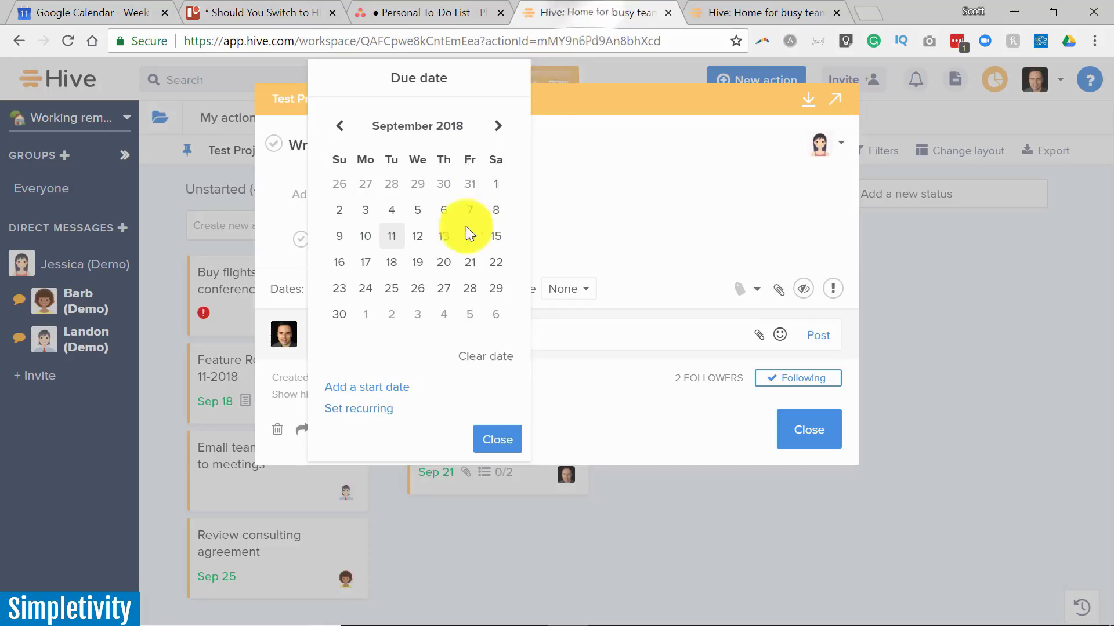
{"action": "left_click", "coordinate": [357, 387]}
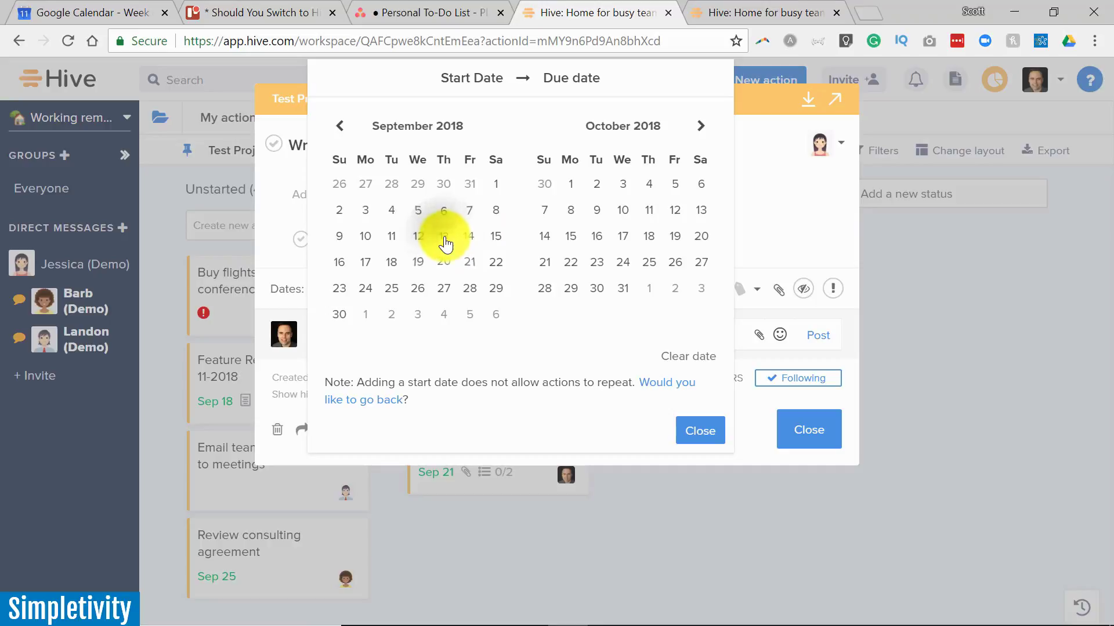
{"action": "left_click", "coordinate": [444, 237]}
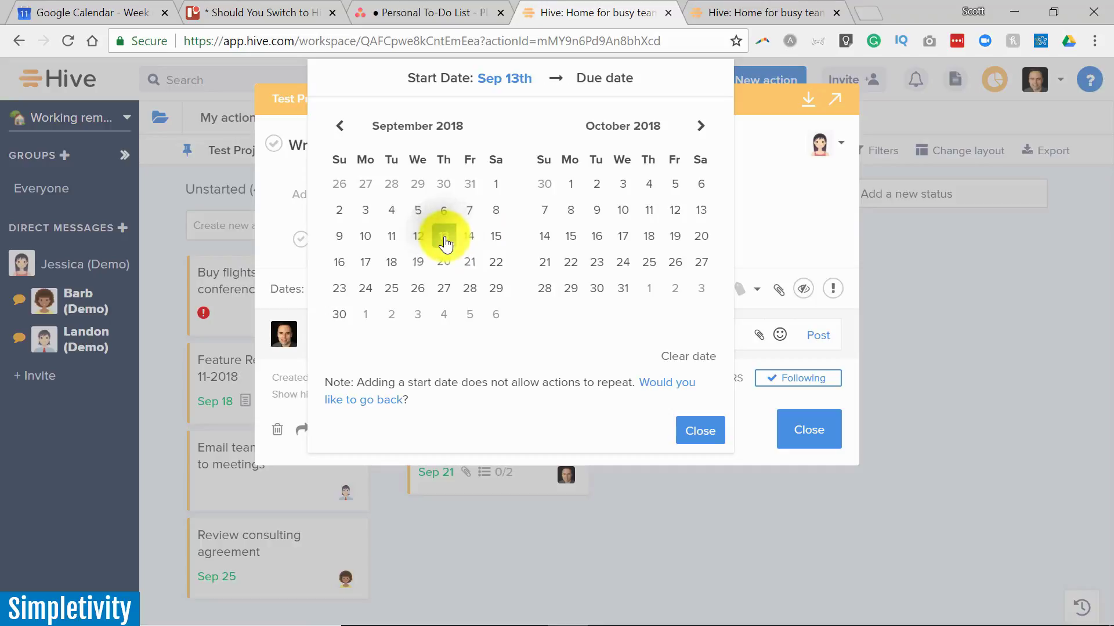
{"action": "left_click", "coordinate": [392, 261]}
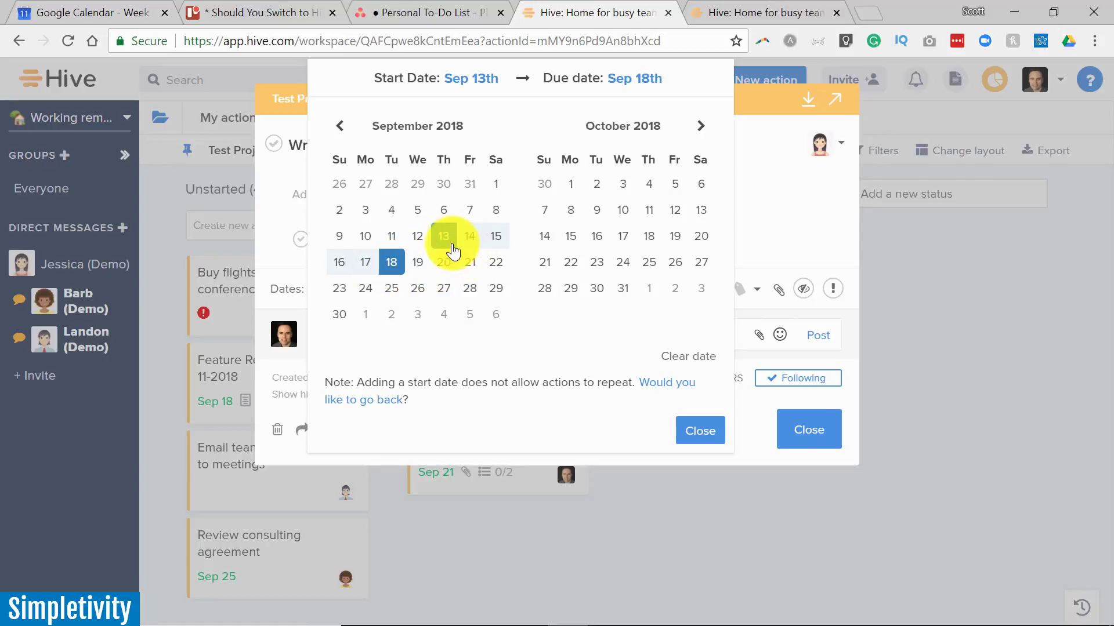
{"action": "left_click", "coordinate": [707, 438]}
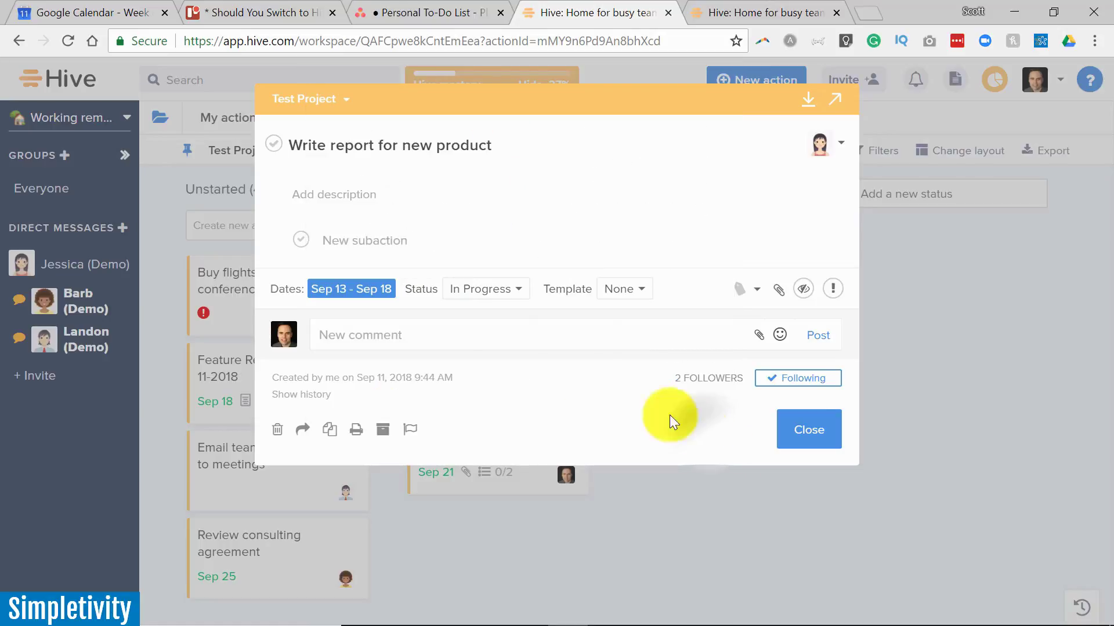
{"action": "left_click", "coordinate": [800, 433]}
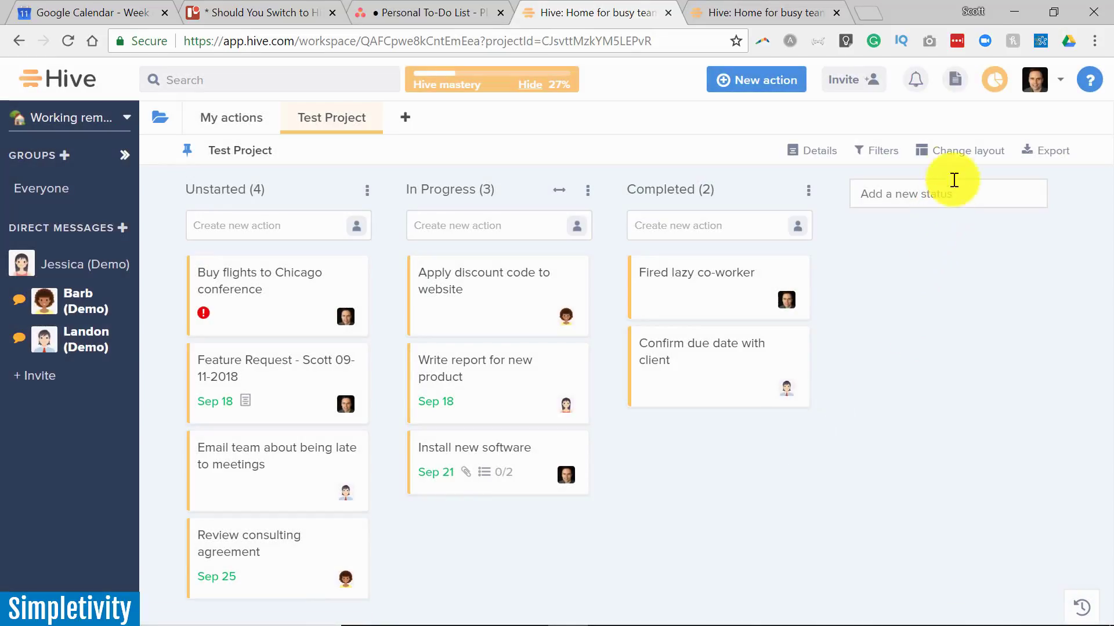
Switch Test Project to the Gantt chart and open 'Write report for new product' (Sep 13 – Sep 18).
{"action": "left_click", "coordinate": [957, 152]}
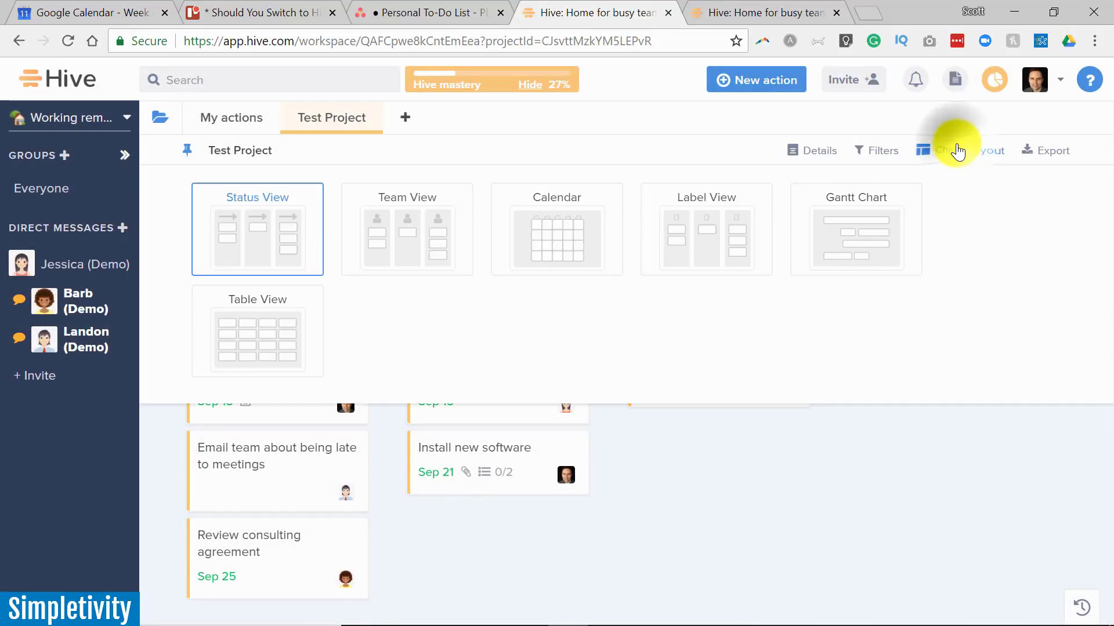
{"action": "left_click", "coordinate": [834, 237]}
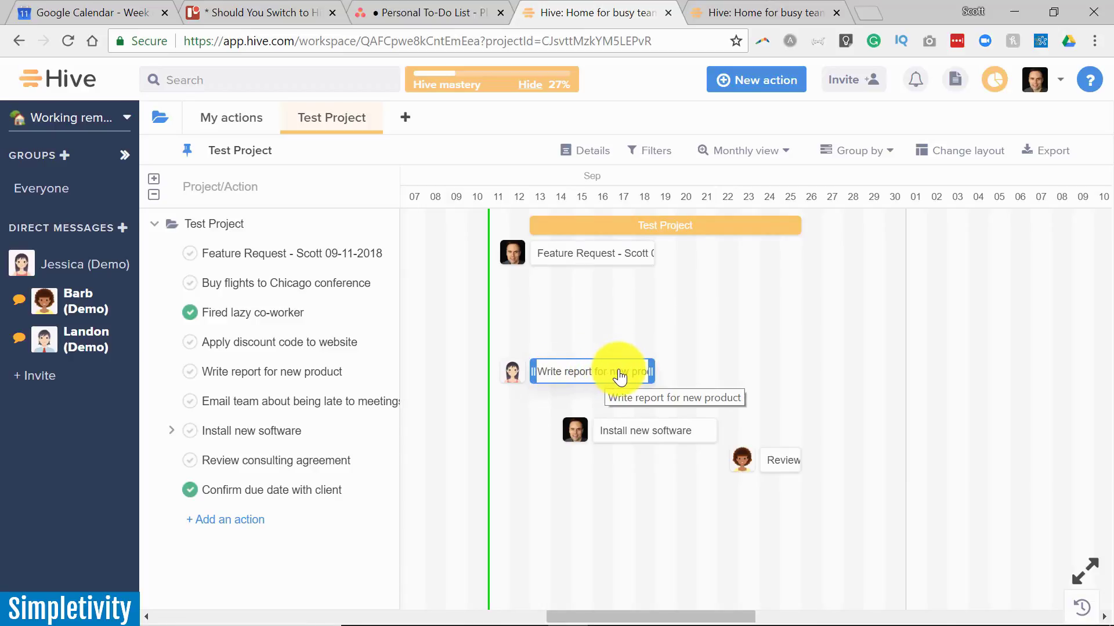
{"action": "left_click", "coordinate": [583, 376]}
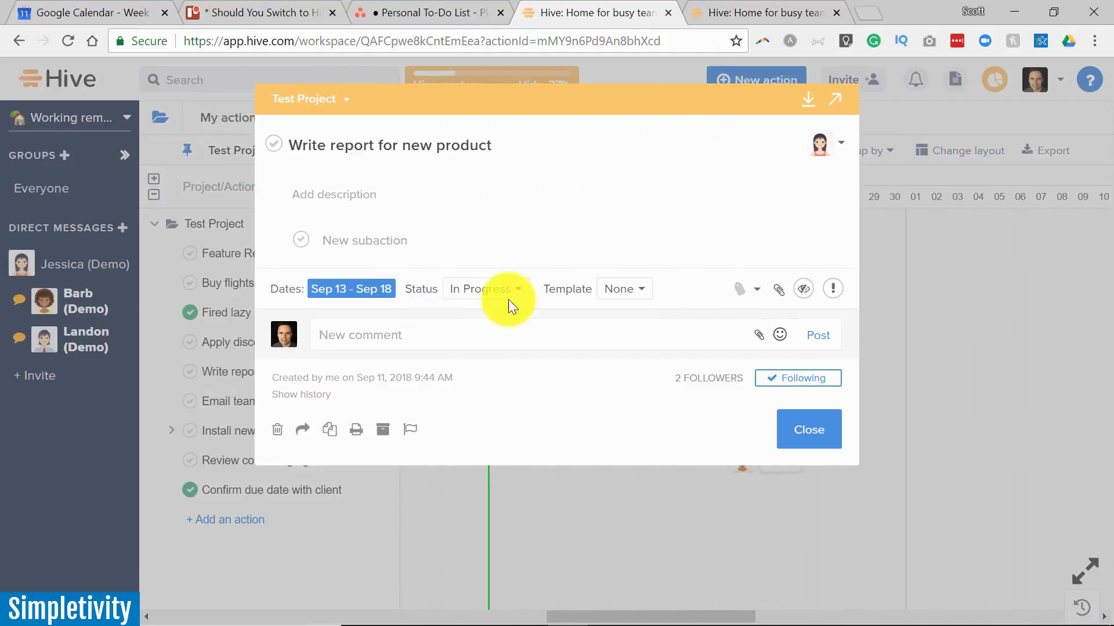
Go back to Asana's Personal To-Do List showing the single due-date calendar for 'Plans to run for President'.
{"action": "left_click", "coordinate": [400, 11]}
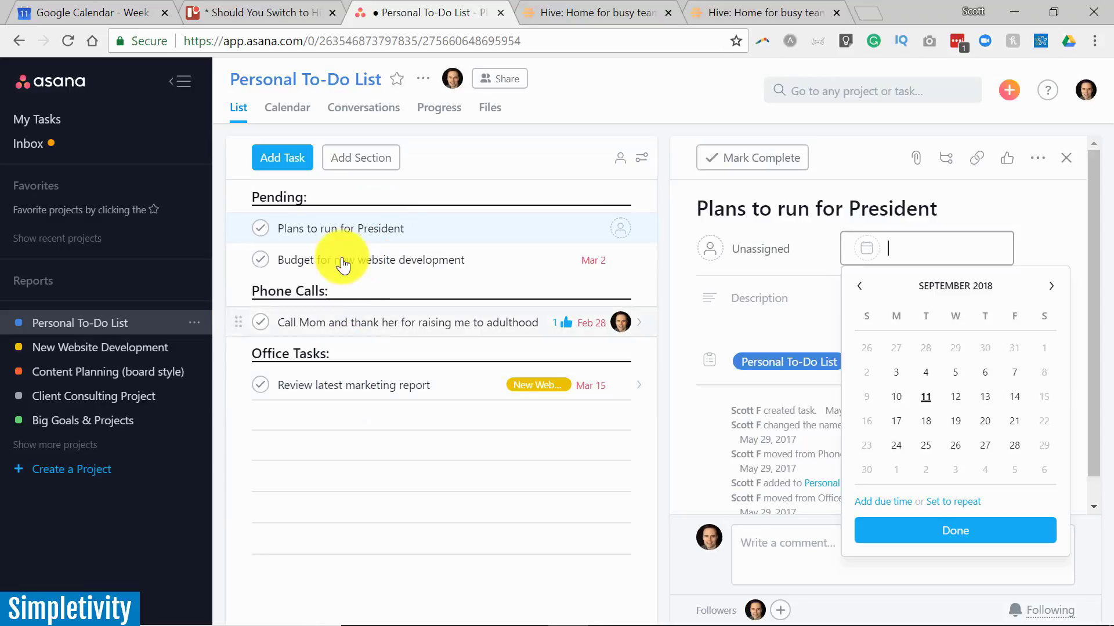
Close Asana's due-date calendar without picking a date and go back to Hive.
{"action": "left_click", "coordinate": [1043, 226]}
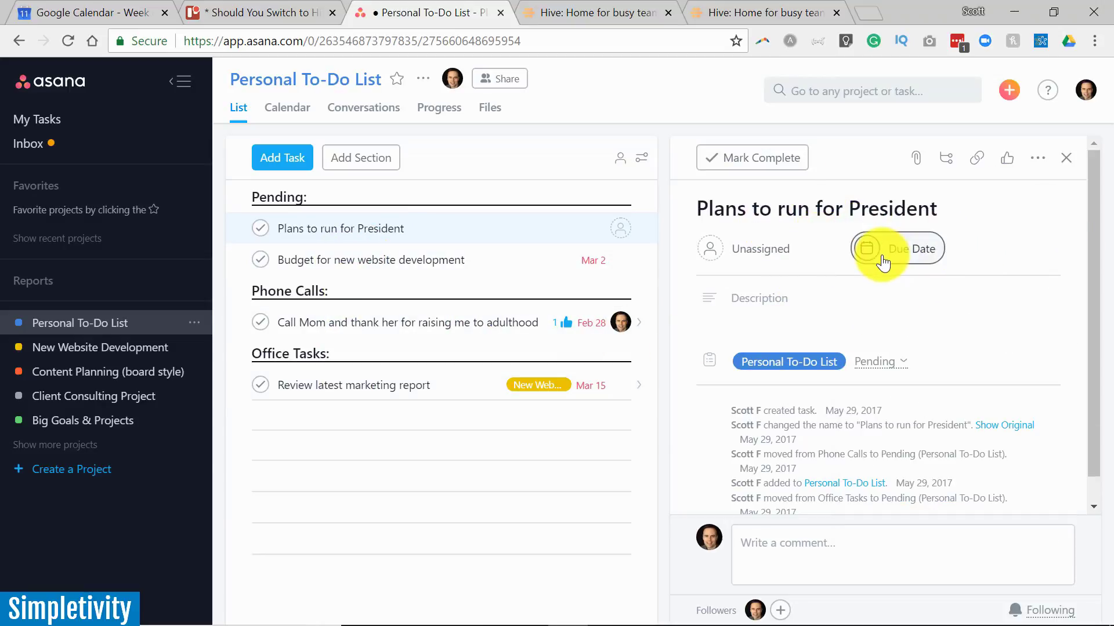
{"action": "left_click", "coordinate": [600, 9]}
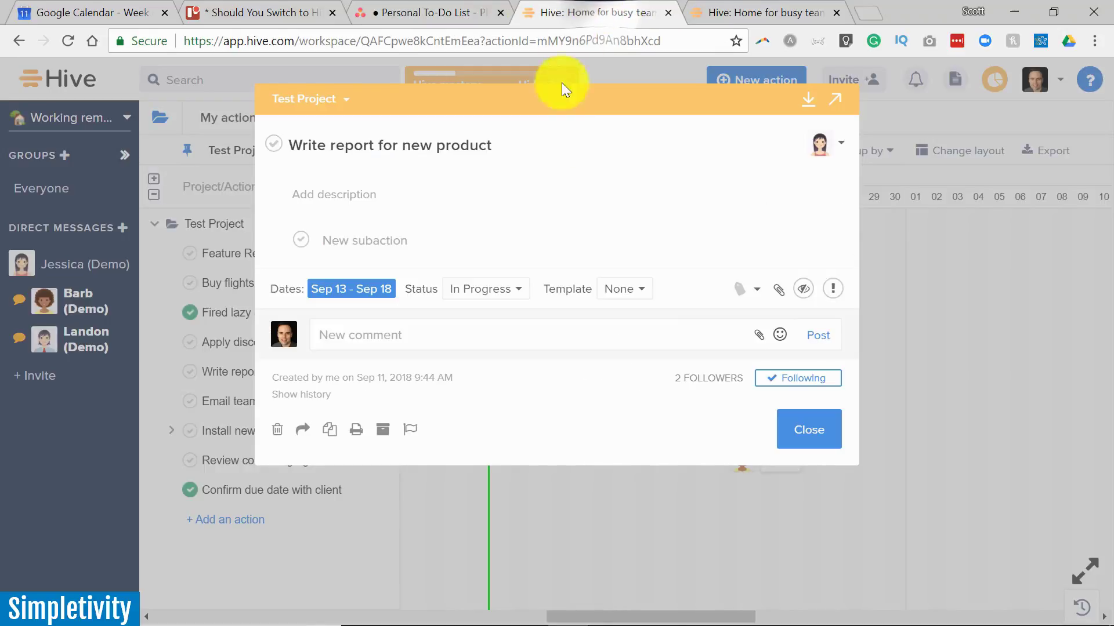
Close the Write report and Feature Request tasks, view undated 'Apply discount code to website', then go to Asana.
{"action": "left_click", "coordinate": [807, 431]}
{"action": "left_click", "coordinate": [593, 261]}
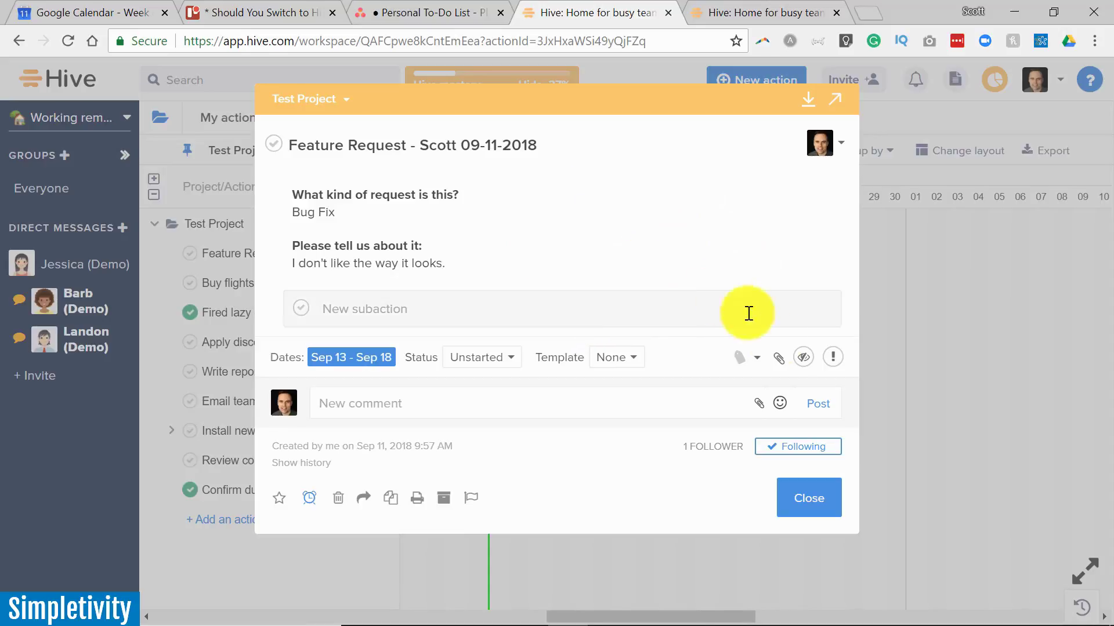
{"action": "left_click", "coordinate": [804, 504]}
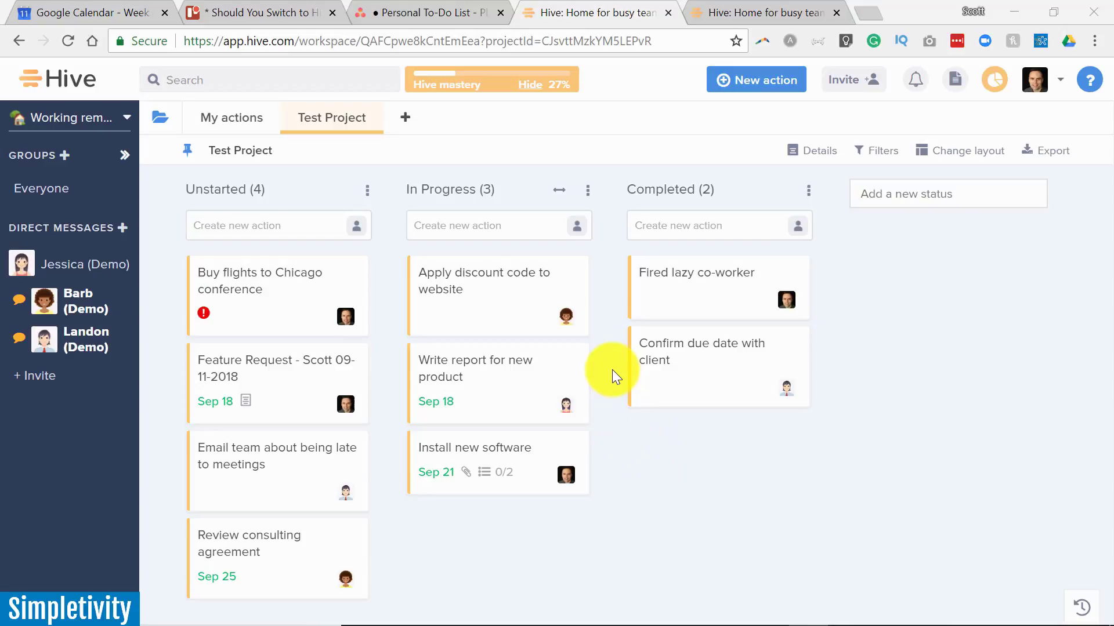
{"action": "left_click", "coordinate": [484, 292]}
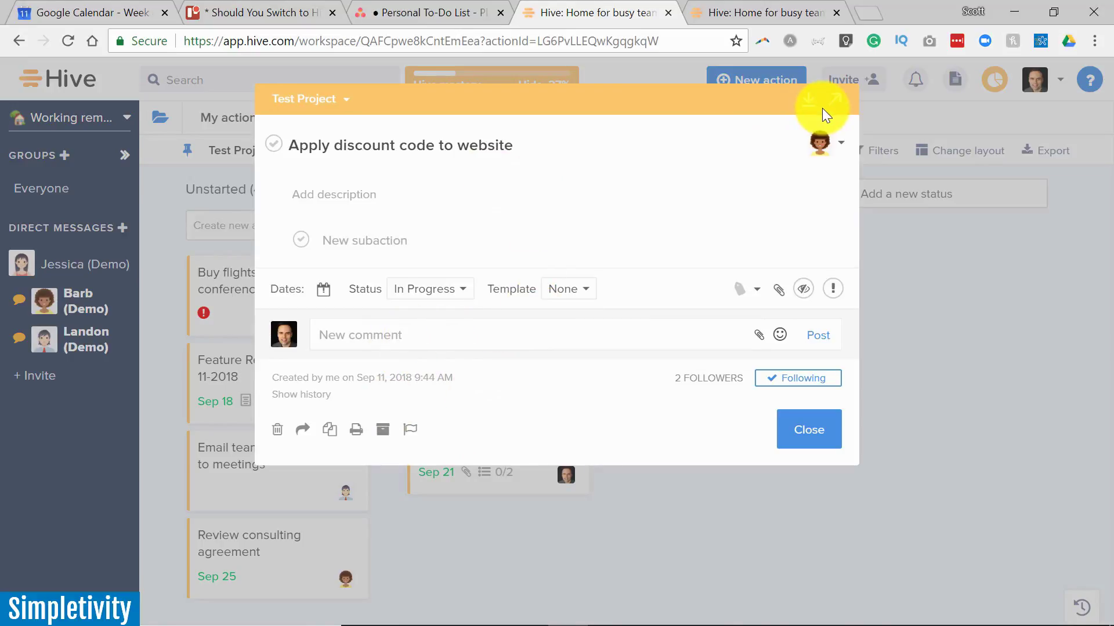
{"action": "left_click", "coordinate": [425, 10]}
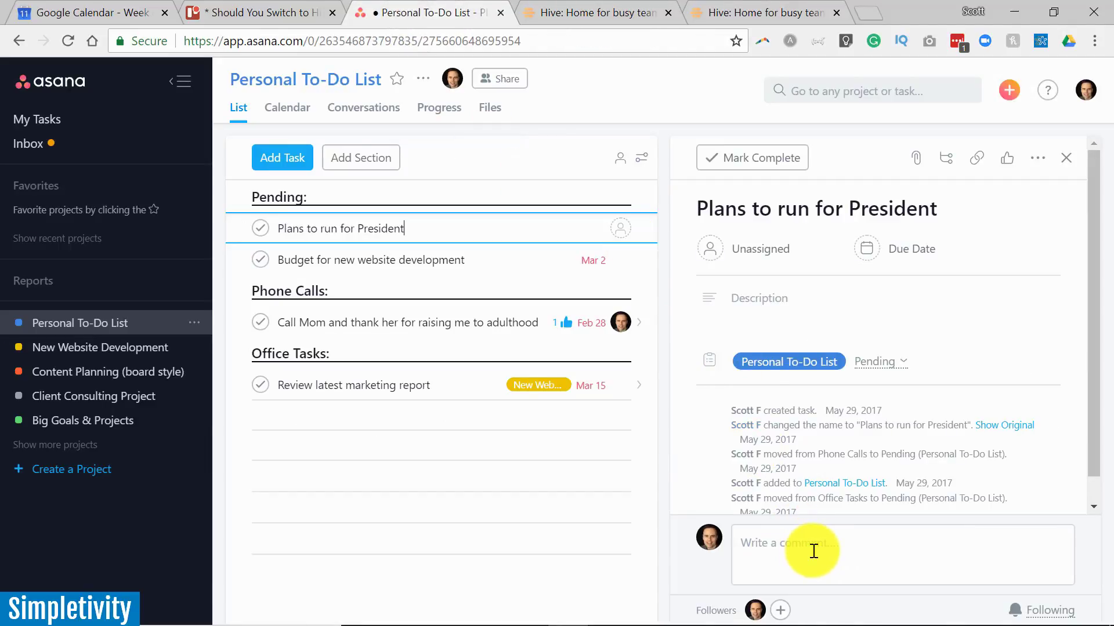
Show the Personal To-Do List's Conversations page and scroll through its posts.
{"action": "left_click", "coordinate": [350, 110]}
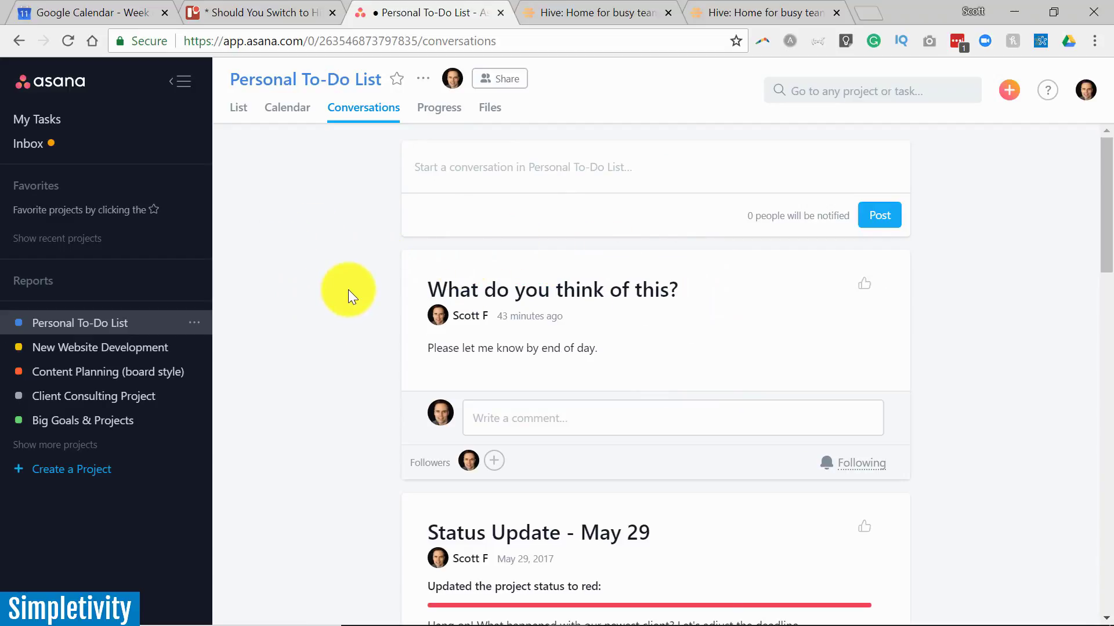
{"action": "scroll", "coordinate": [682, 389], "scroll_direction": "down", "scroll_amount": 10}
{"action": "scroll", "coordinate": [733, 371], "scroll_direction": "up", "scroll_amount": 11}
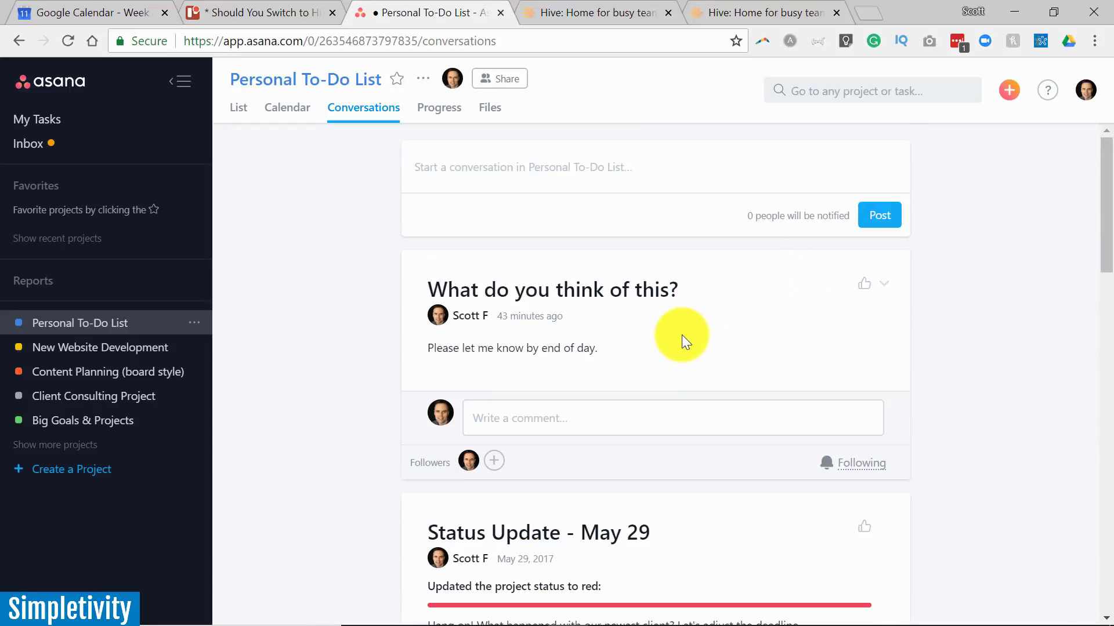
Back in Hive, close the Apply discount code task and open the Everyone group chat.
{"action": "left_click", "coordinate": [581, 9]}
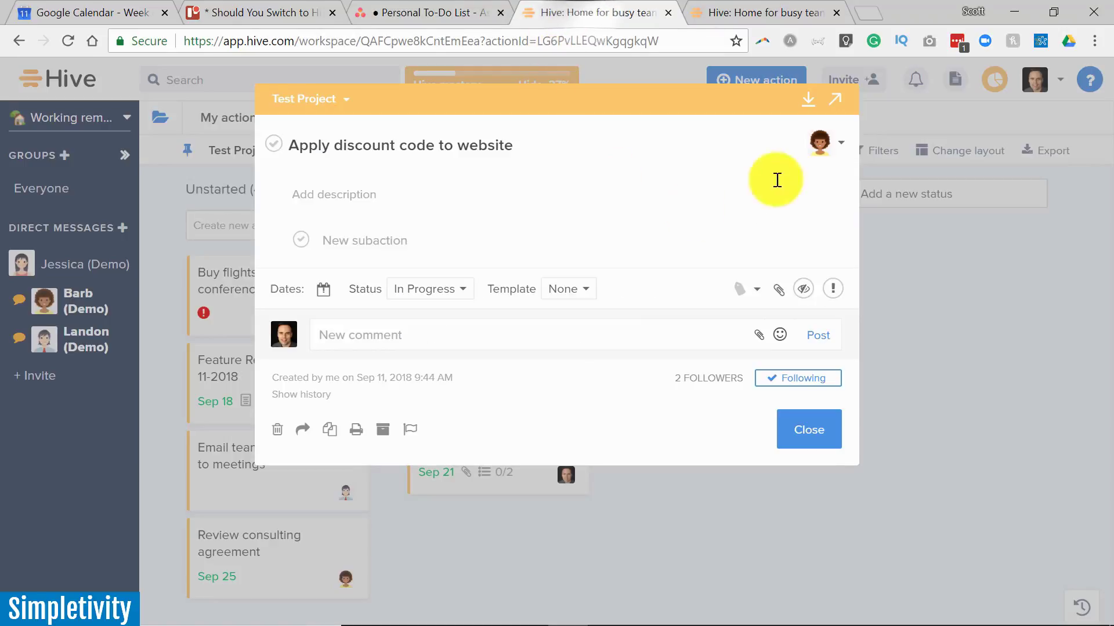
{"action": "left_click", "coordinate": [804, 428]}
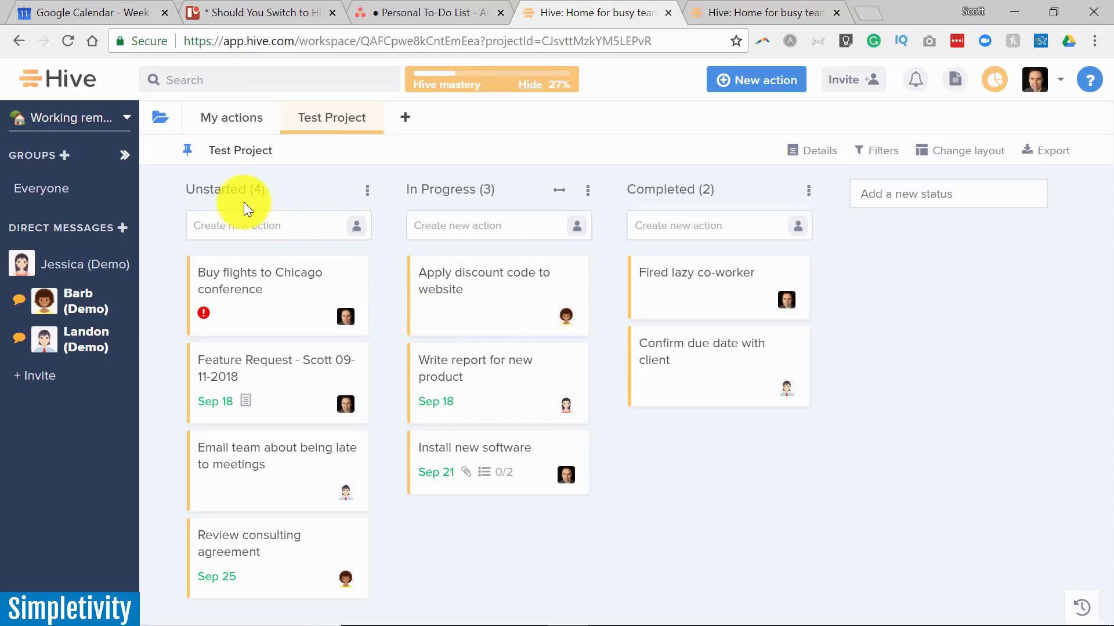
{"action": "left_click", "coordinate": [122, 152]}
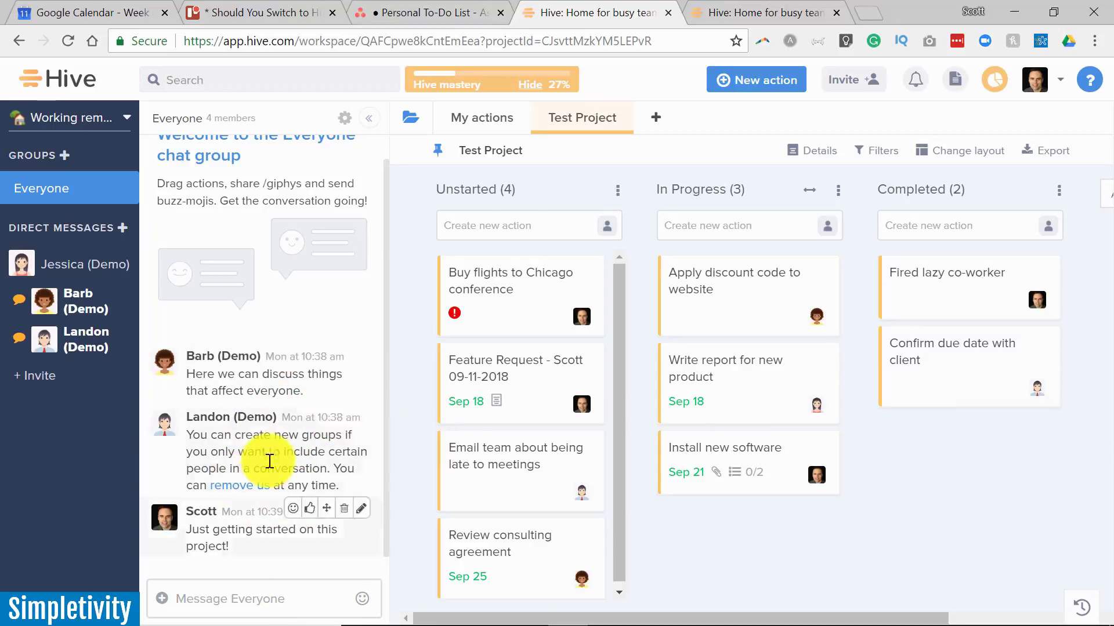
Put the cursor in the Message Everyone box, then collapse the Everyone chat panel.
{"action": "left_click", "coordinate": [227, 604]}
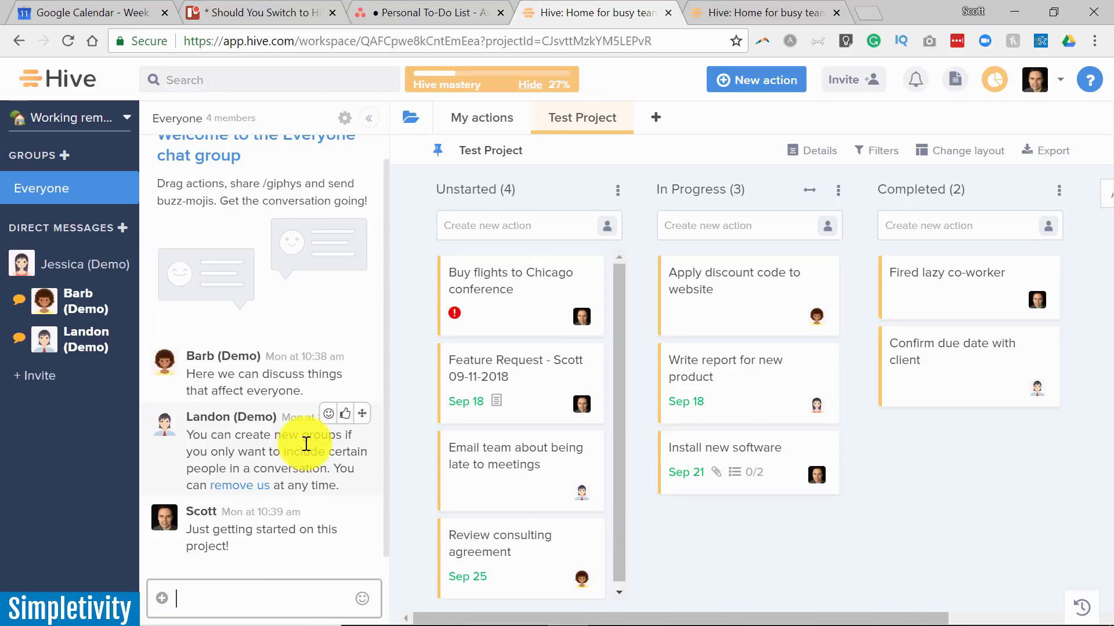
{"action": "left_click", "coordinate": [369, 118]}
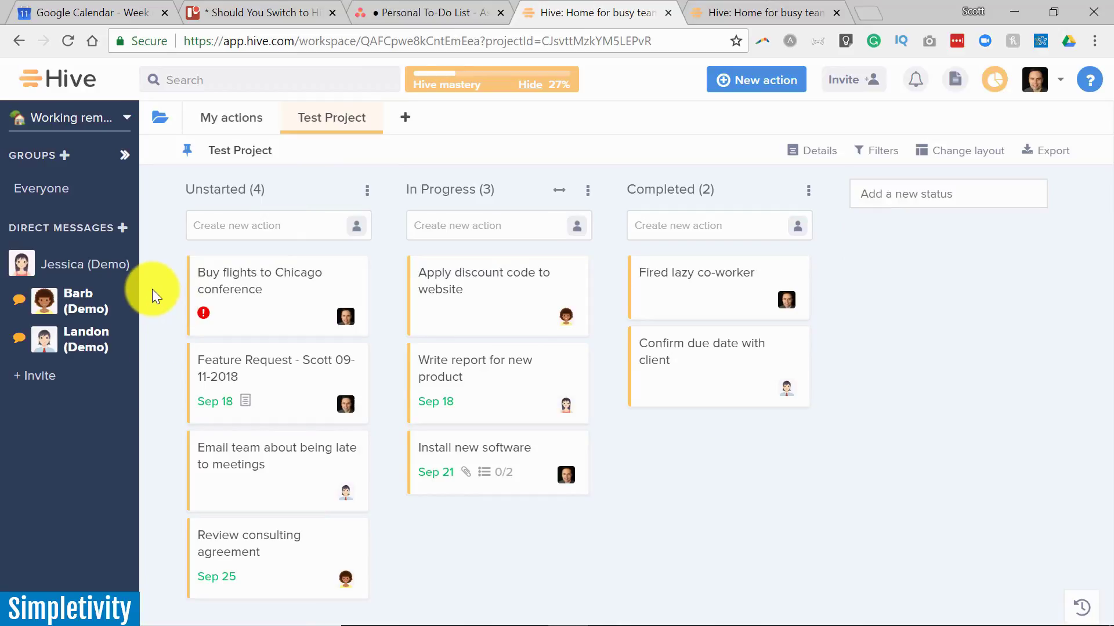
Switch Test Project to Team View and scroll right to reveal the Me column.
{"action": "left_click", "coordinate": [976, 152]}
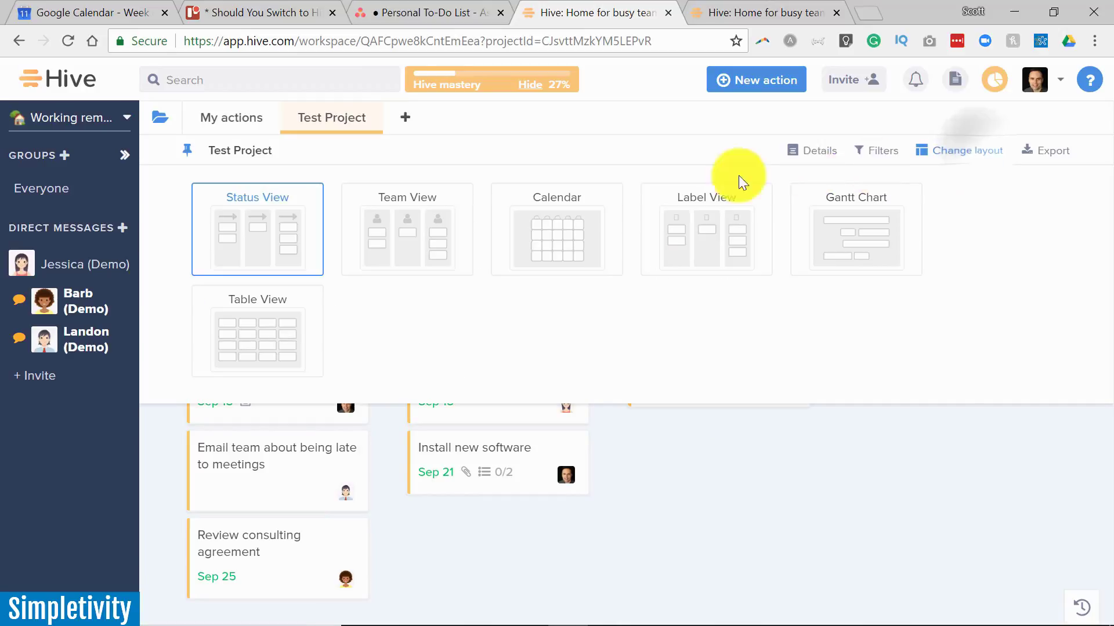
{"action": "left_click", "coordinate": [465, 265]}
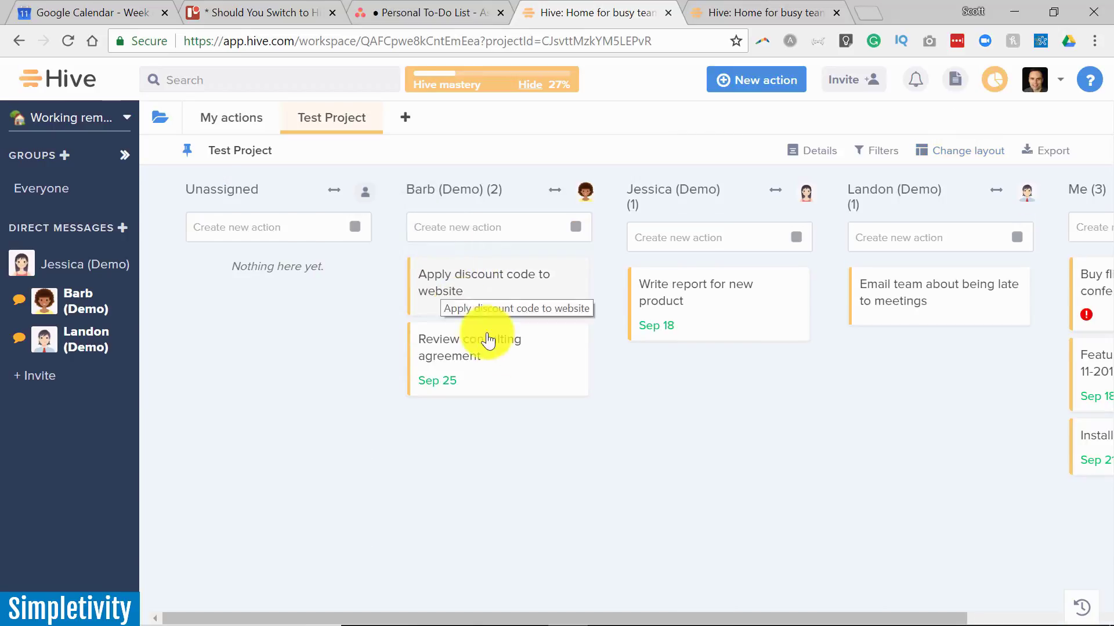
{"action": "left_click_drag", "start_coordinate": [429, 618], "coordinate": [597, 612]}
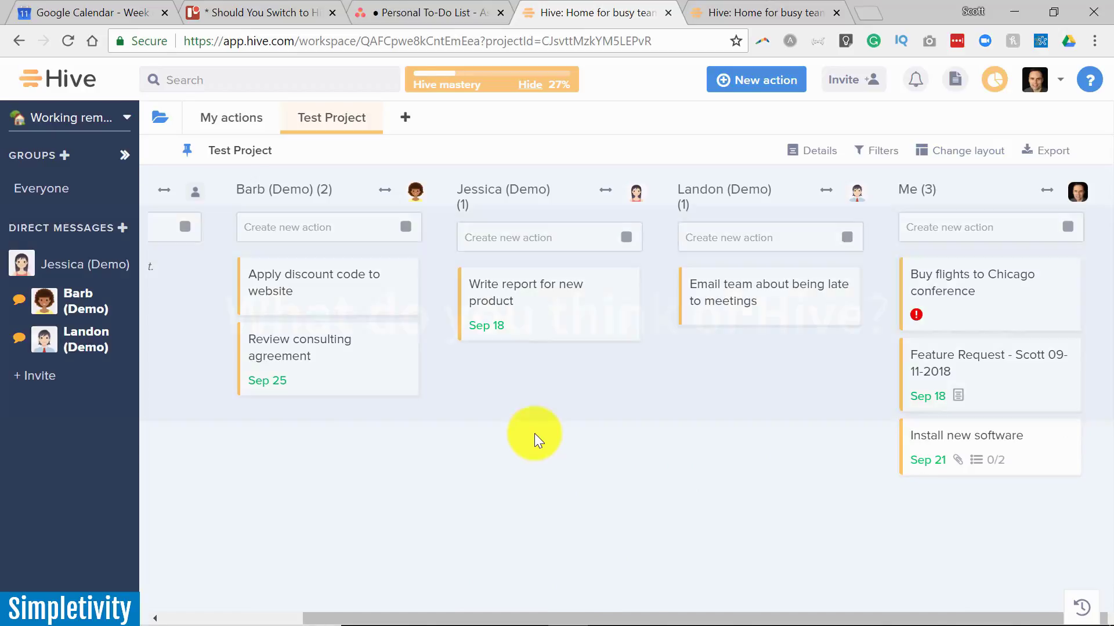